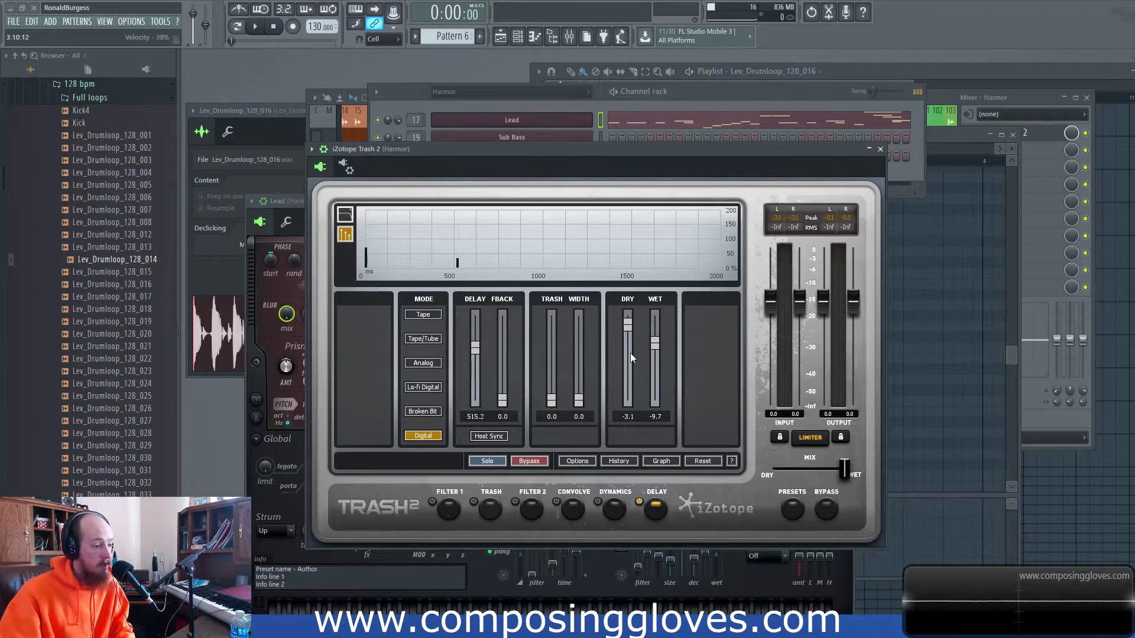
# Step: Shift the Trash 2 window slightly and test the delay feedback at 46.2 before resetting it to 0
pyautogui.moveTo(536, 155); pyautogui.dragTo(527, 138)
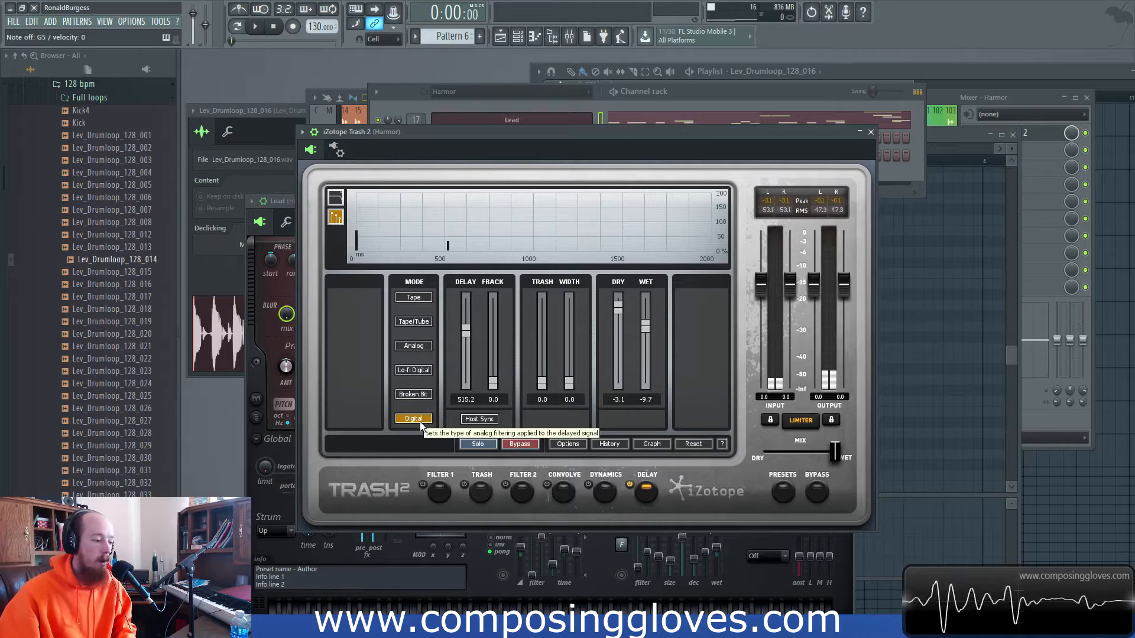
pyautogui.moveTo(493, 383); pyautogui.dragTo(494, 366)
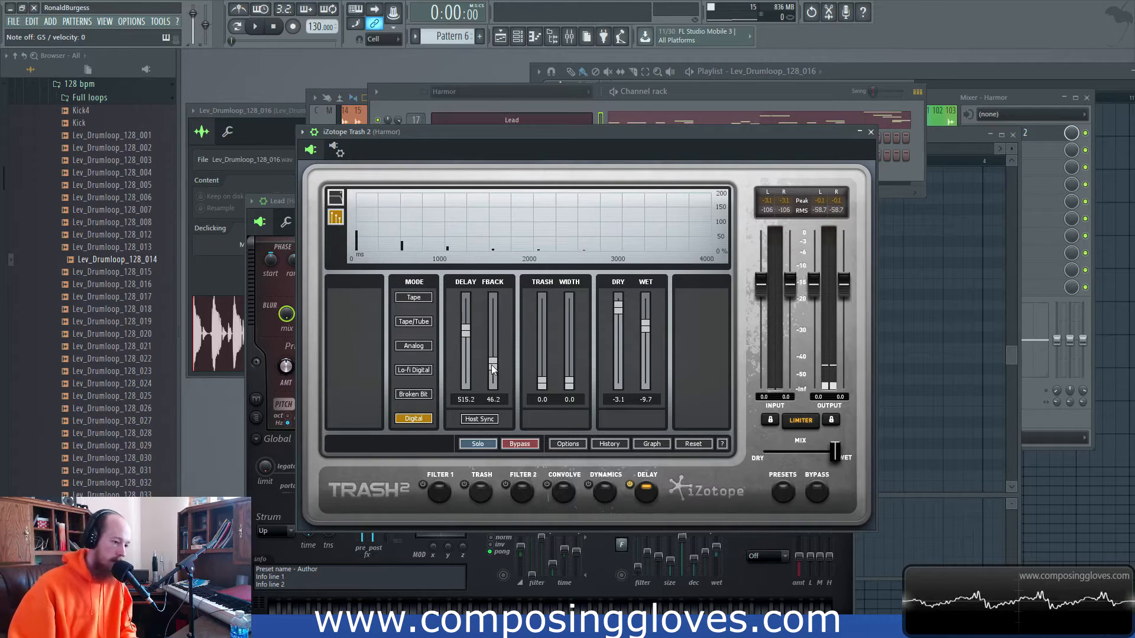
pyautogui.moveTo(493, 366); pyautogui.dragTo(491, 394)
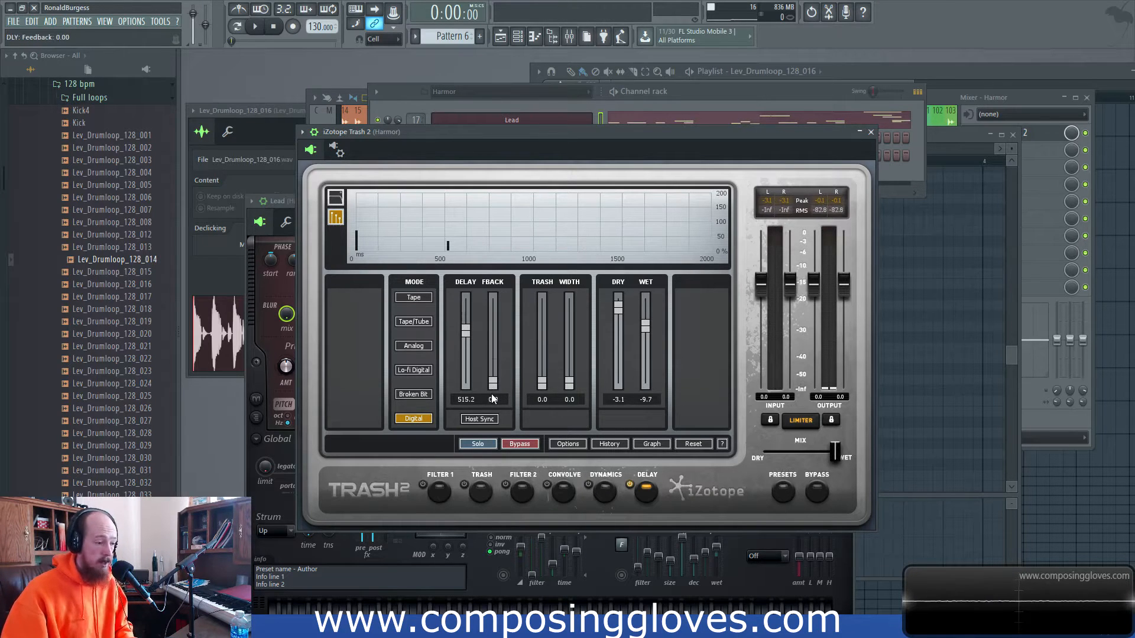
# Step: Try delay times of 1.9 ms and 69.6 ms, and check the delay's post-filter curve before returning to the echo graph
pyautogui.moveTo(464, 331); pyautogui.dragTo(461, 381)
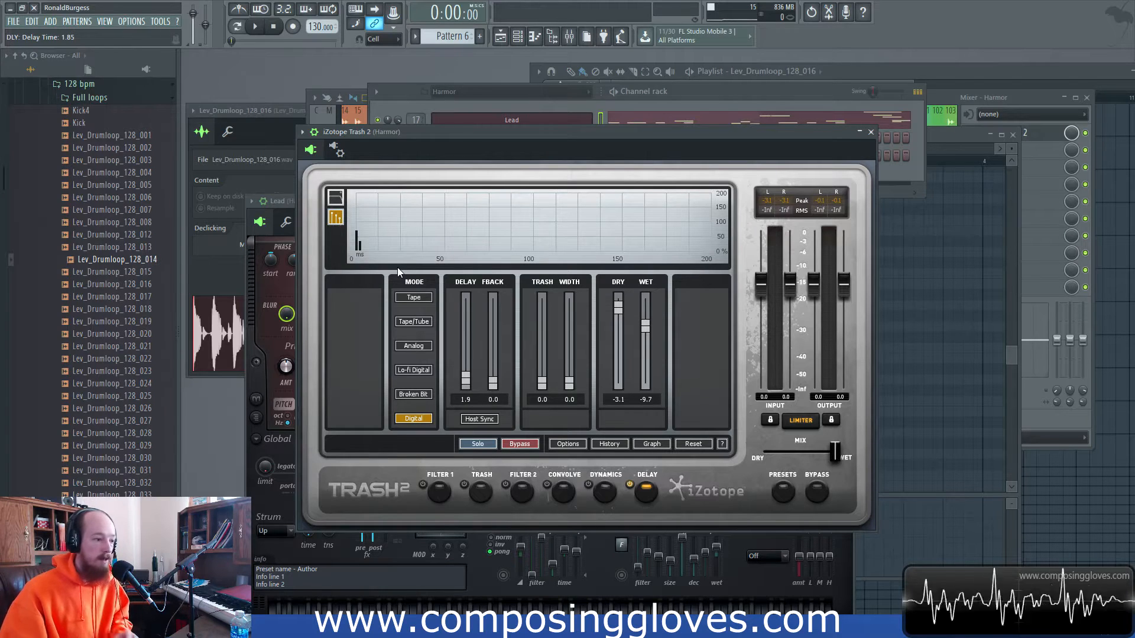
pyautogui.moveTo(466, 382); pyautogui.dragTo(463, 358)
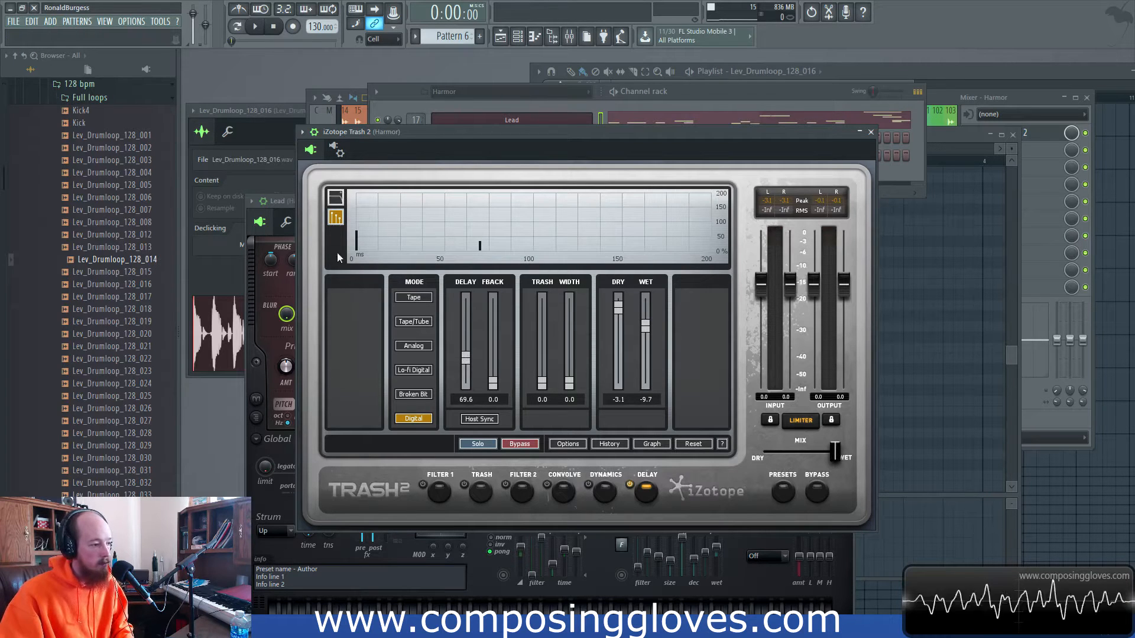
pyautogui.click(335, 198)
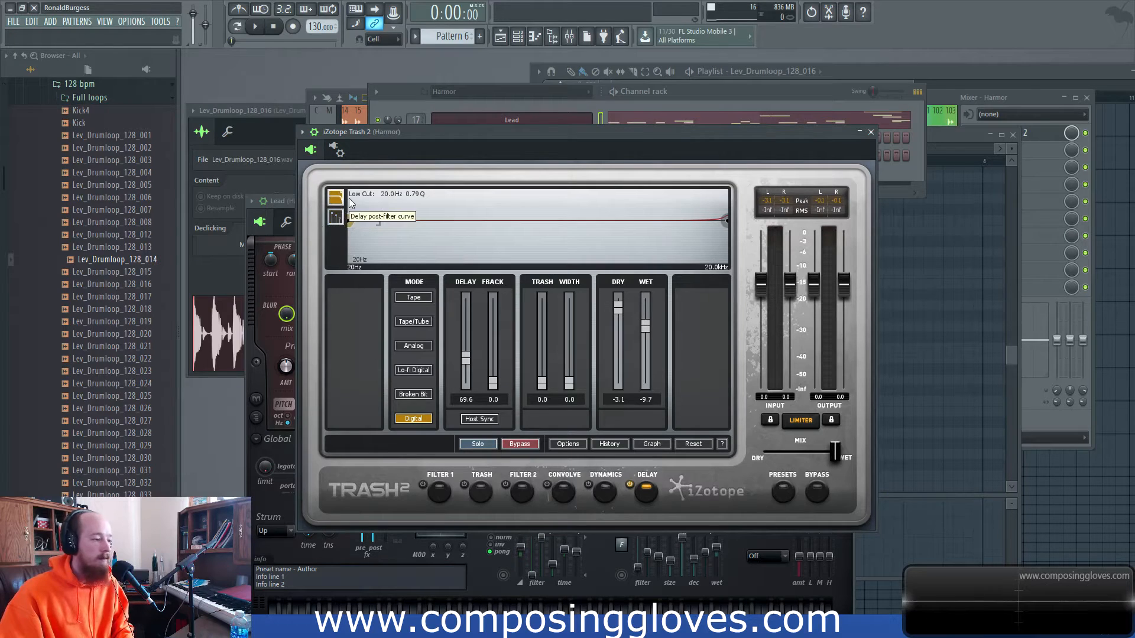
pyautogui.click(335, 218)
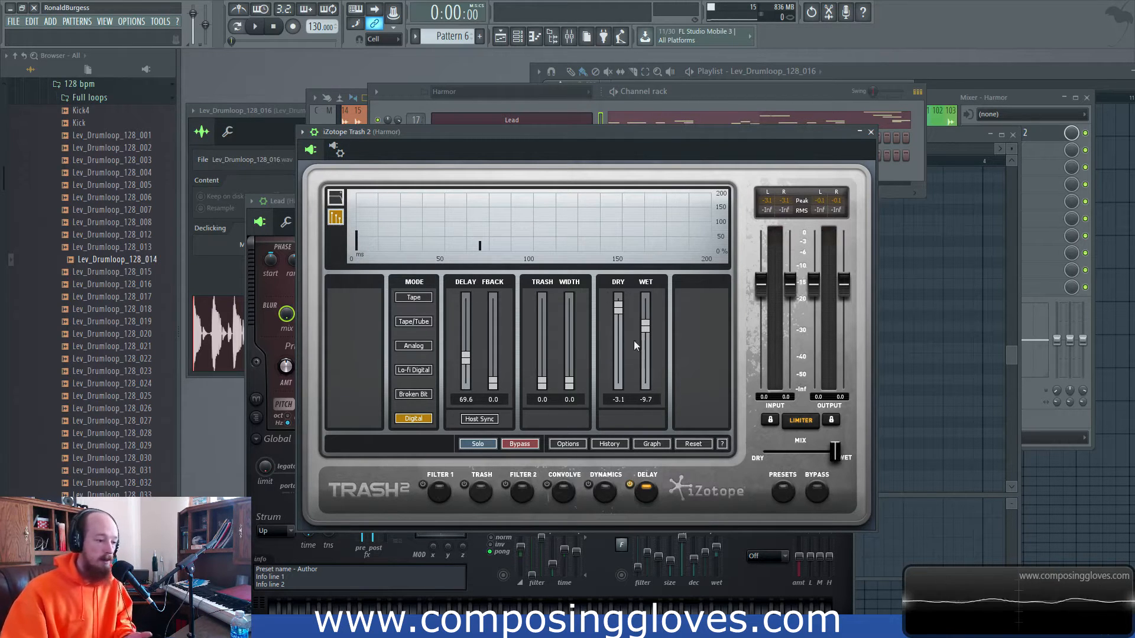
# Step: Lower the delay's dry level to -8.6 dB and test the feedback at 103.5 before resetting it to 0
pyautogui.moveTo(619, 305)
pyautogui.mouseDown()
pyautogui.moveTo(619, 331)
pyautogui.moveTo(618, 320)
pyautogui.mouseUp()
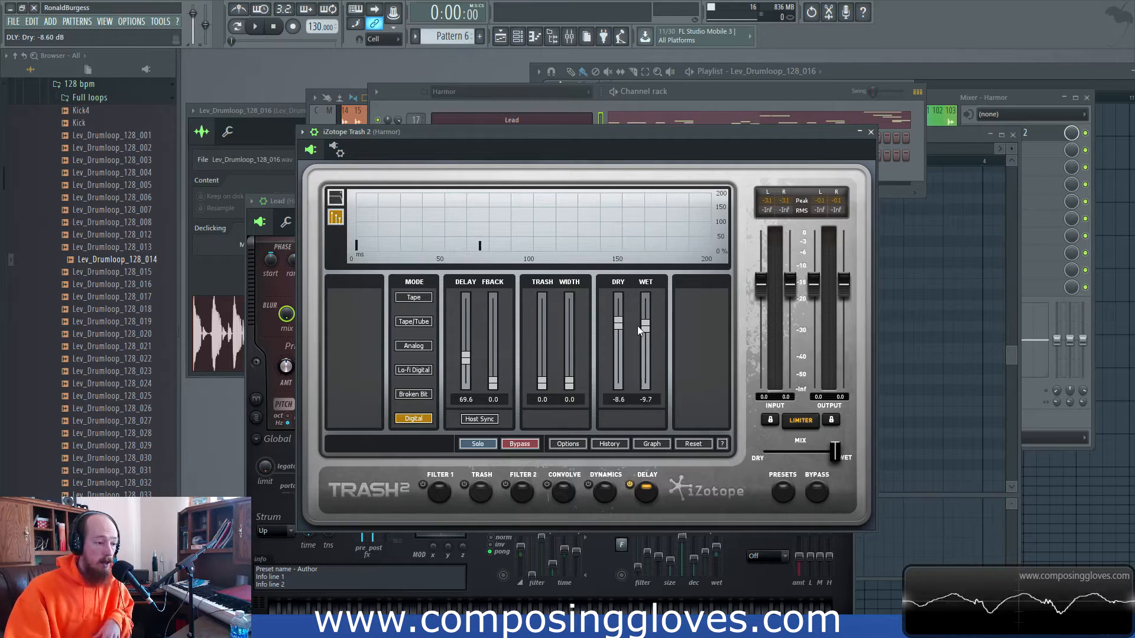
pyautogui.moveTo(493, 383); pyautogui.dragTo(491, 335)
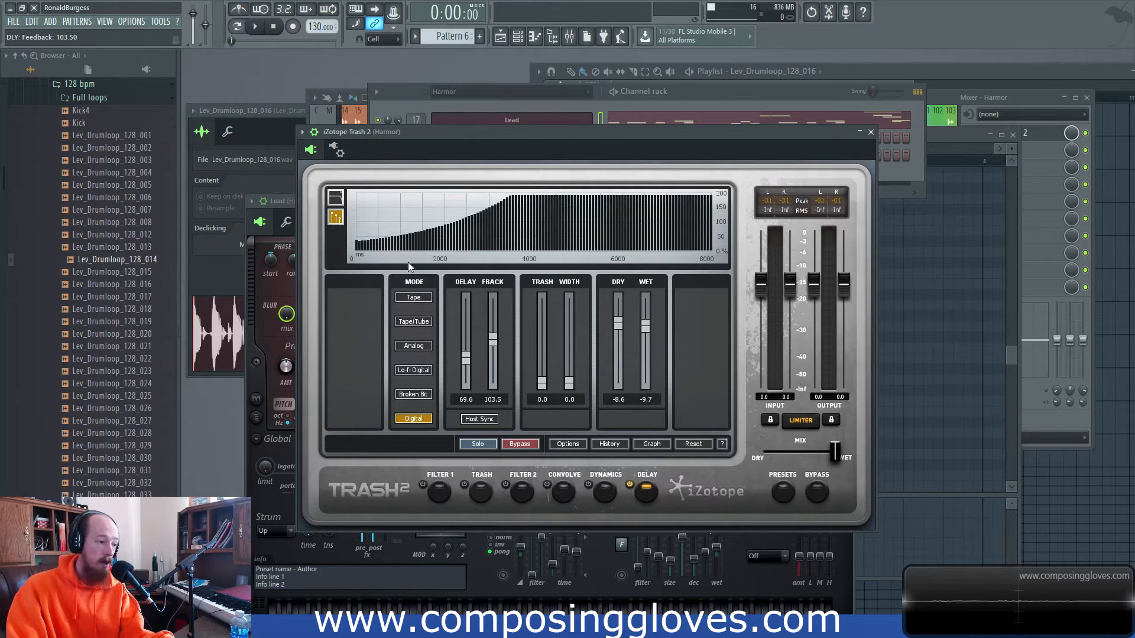
pyautogui.moveTo(493, 339); pyautogui.dragTo(497, 362)
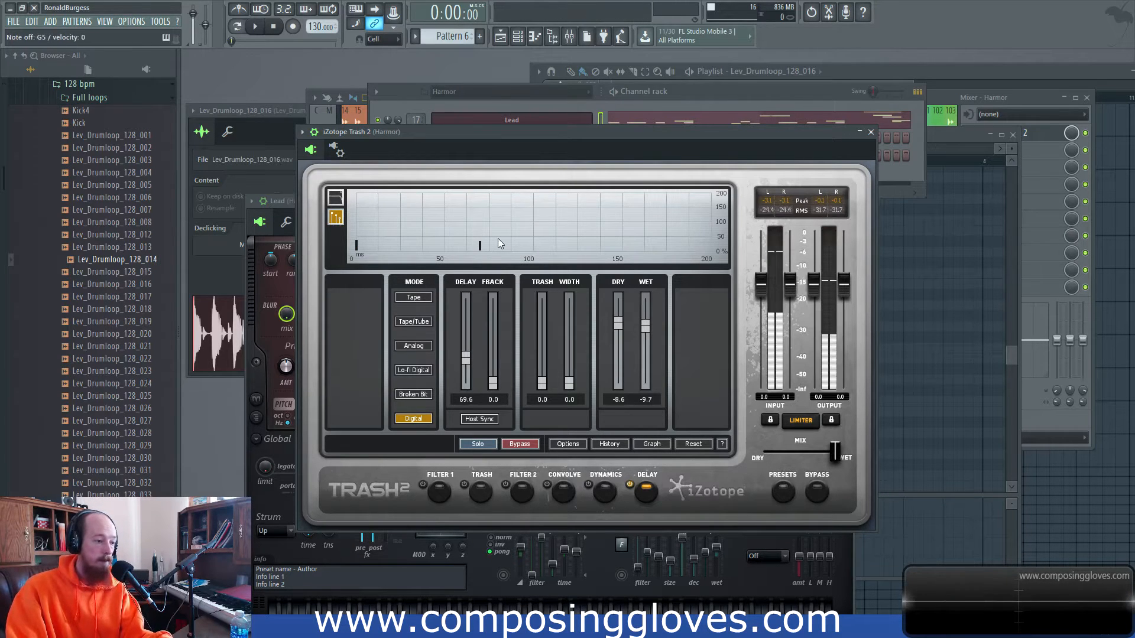
# Step: Try delay times of 1326.2, 141.9 and 7.9 ms with feedback up to 142.7, ending at 83.3 ms with zero feedback
pyautogui.moveTo(467, 359); pyautogui.dragTo(467, 311)
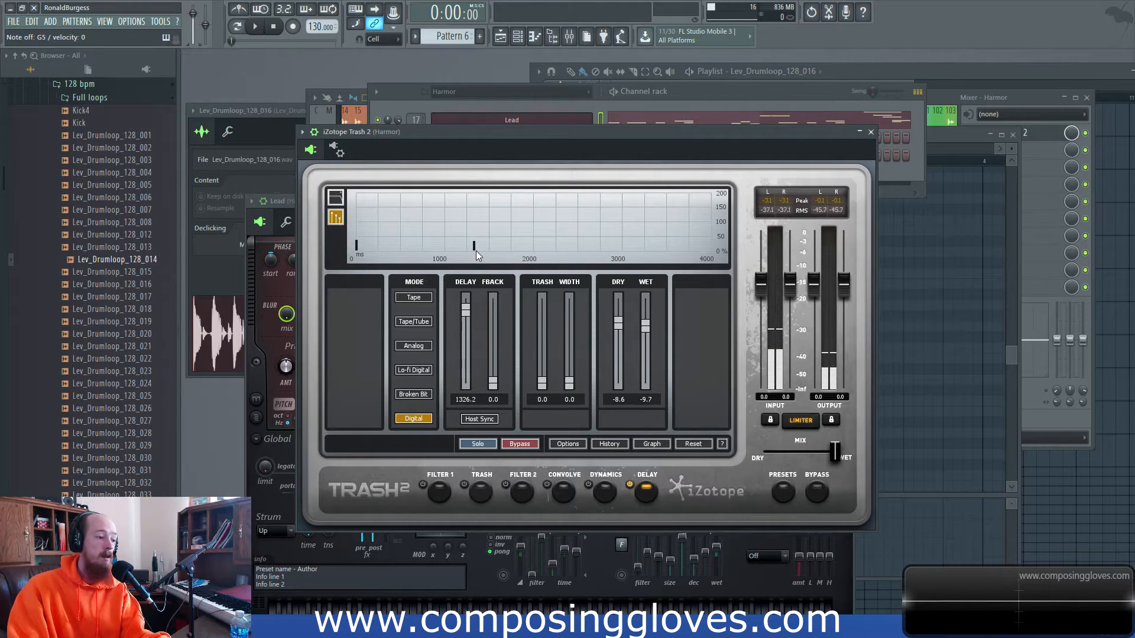
pyautogui.moveTo(493, 379); pyautogui.dragTo(469, 351)
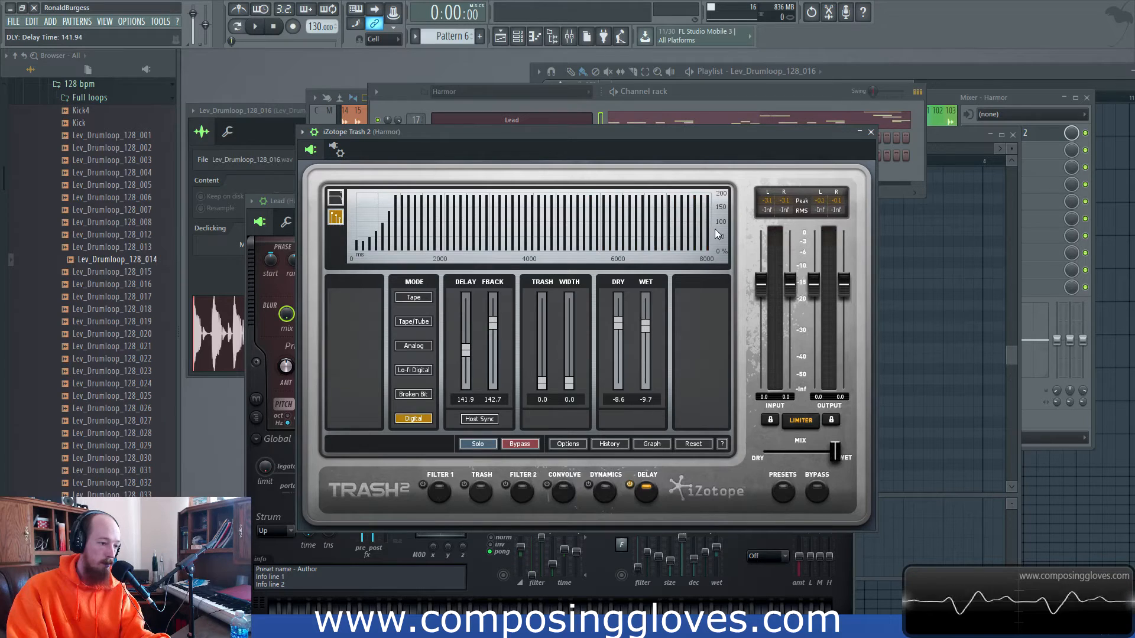
pyautogui.moveTo(466, 349); pyautogui.dragTo(465, 374)
pyautogui.moveTo(493, 322); pyautogui.dragTo(492, 337)
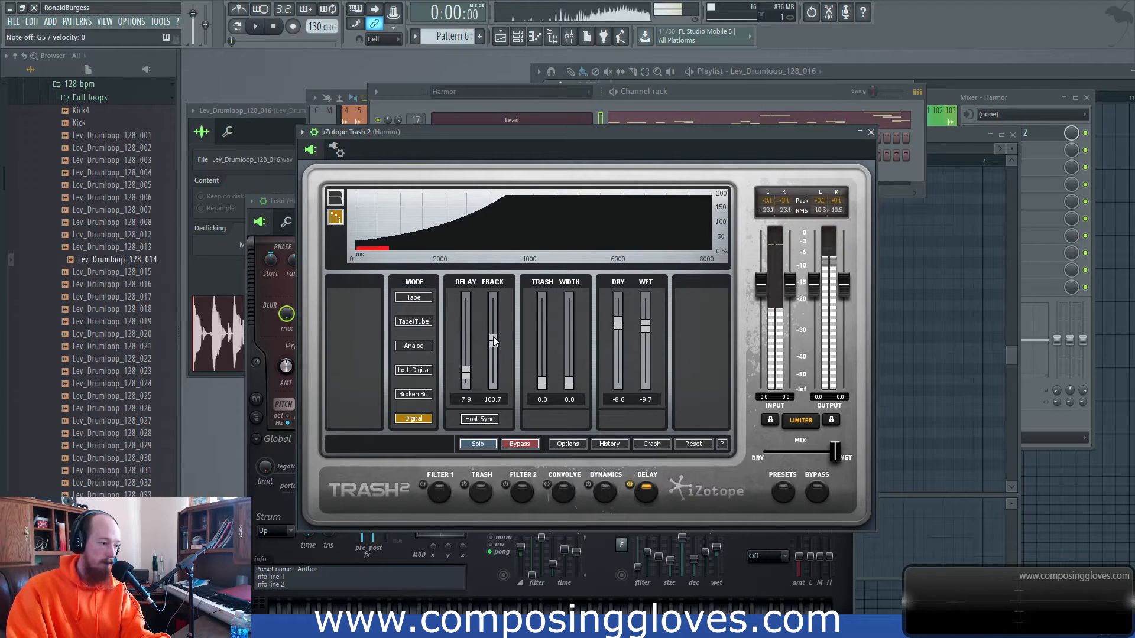
pyautogui.moveTo(493, 336)
pyautogui.mouseDown()
pyautogui.moveTo(473, 377)
pyautogui.moveTo(465, 352)
pyautogui.mouseUp()
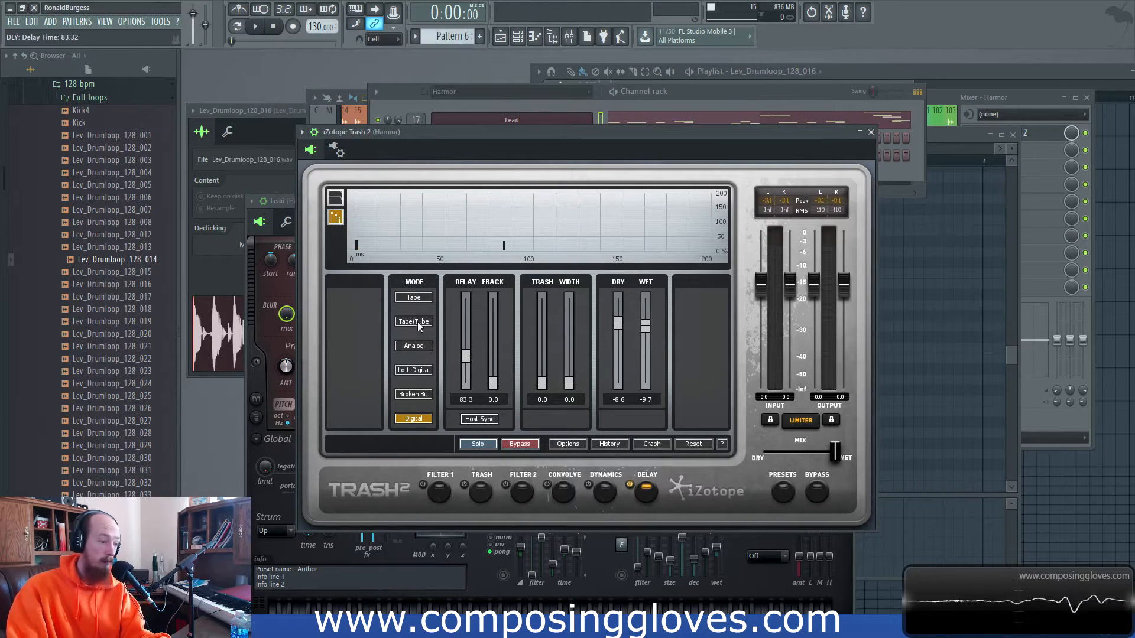
# Step: Cycle the delay mode through Tape, Tape/Tube, Analog, Lo-fi Digital and Broken Bit, and return it to Digital
pyautogui.click(417, 297)
pyautogui.click(420, 324)
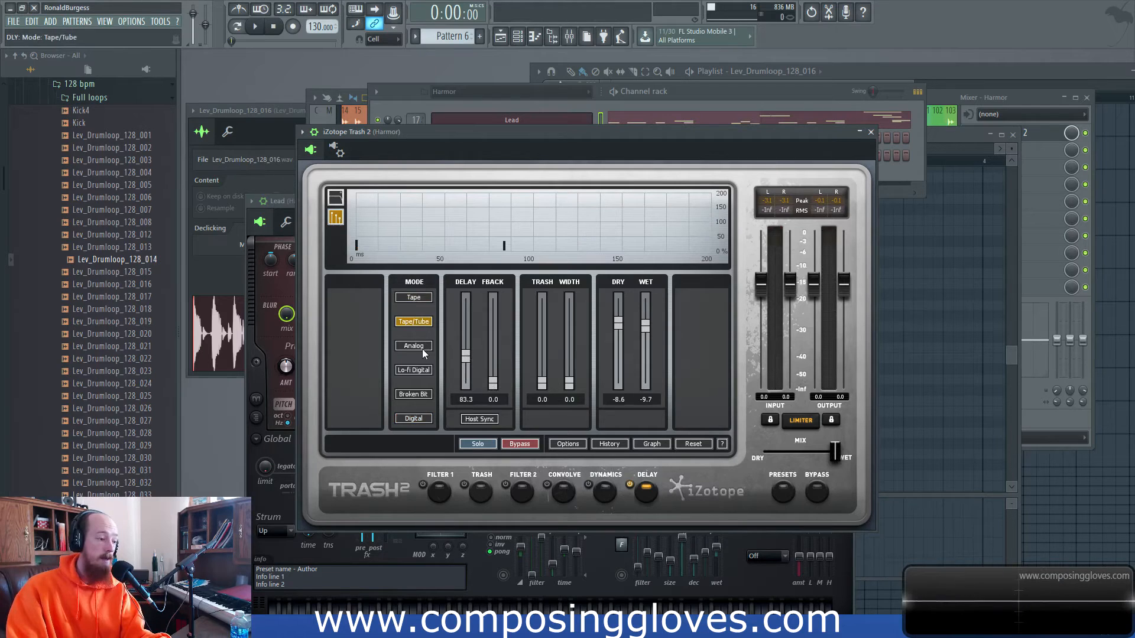
pyautogui.click(423, 347)
pyautogui.click(420, 371)
pyautogui.click(423, 394)
pyautogui.click(421, 419)
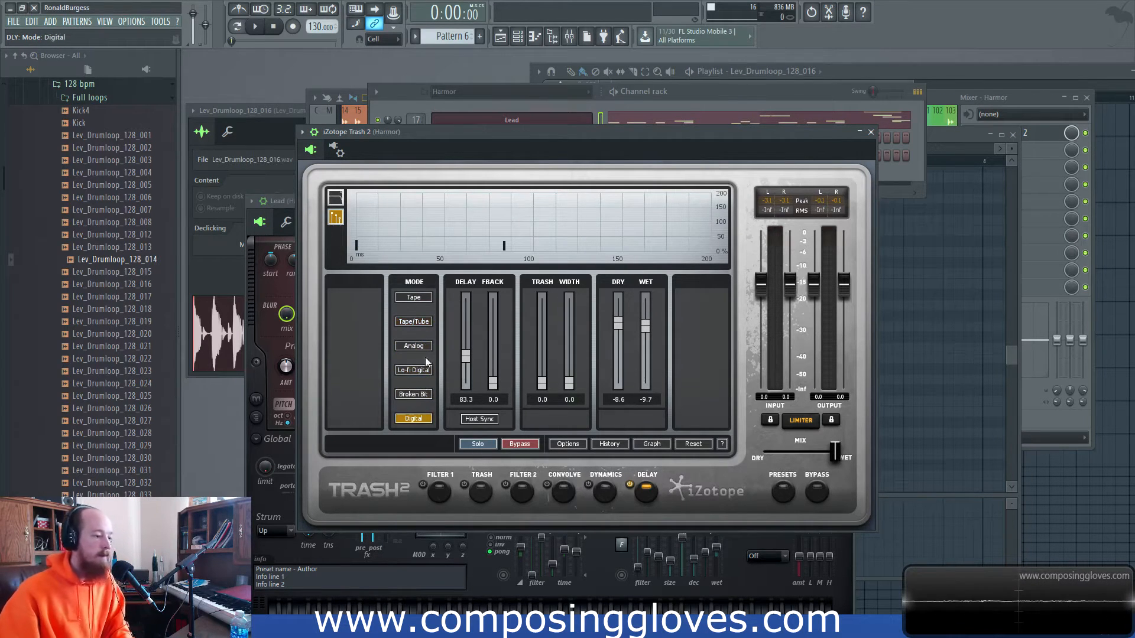
# Step: Enable Host Sync and try different synced delay times from 64 upward, ending at 4 with the feedback at 22.4
pyautogui.click(478, 419)
pyautogui.moveTo(465, 330); pyautogui.dragTo(466, 381)
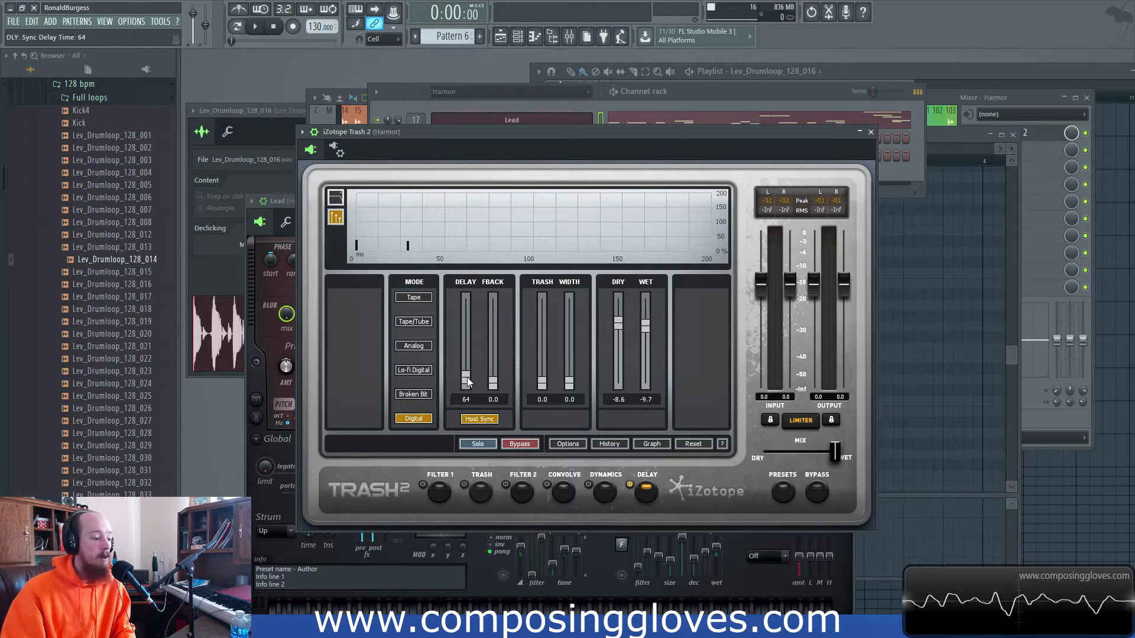
pyautogui.moveTo(467, 381); pyautogui.dragTo(462, 333)
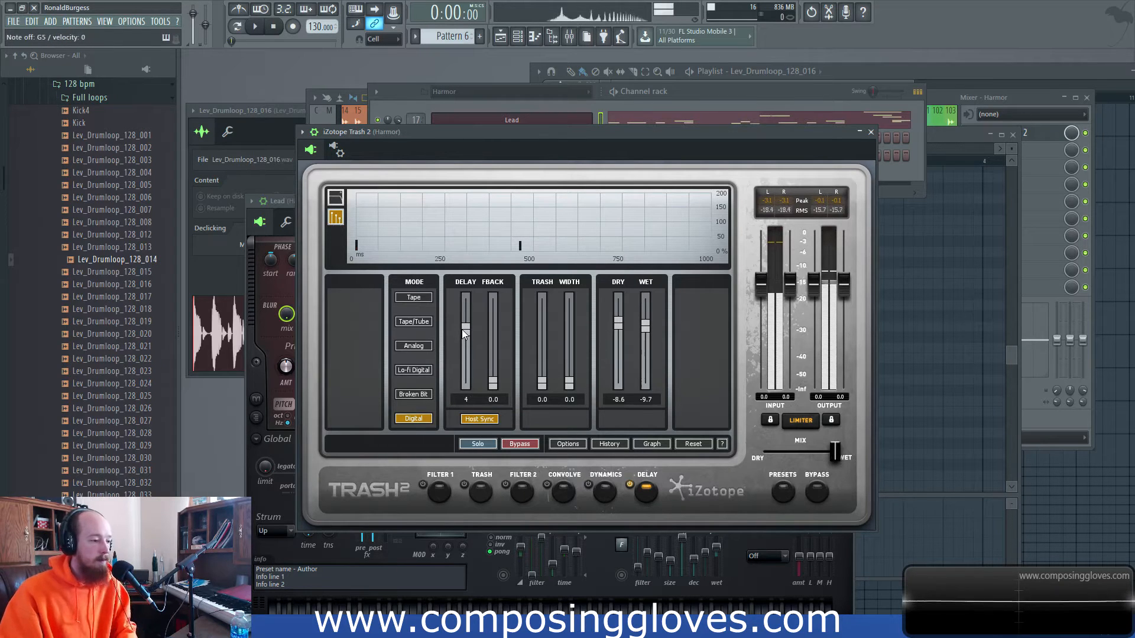
pyautogui.moveTo(463, 334); pyautogui.dragTo(459, 308)
pyautogui.moveTo(493, 383)
pyautogui.mouseDown()
pyautogui.moveTo(492, 338)
pyautogui.moveTo(492, 372)
pyautogui.mouseUp()
pyautogui.moveTo(467, 306); pyautogui.dragTo(466, 336)
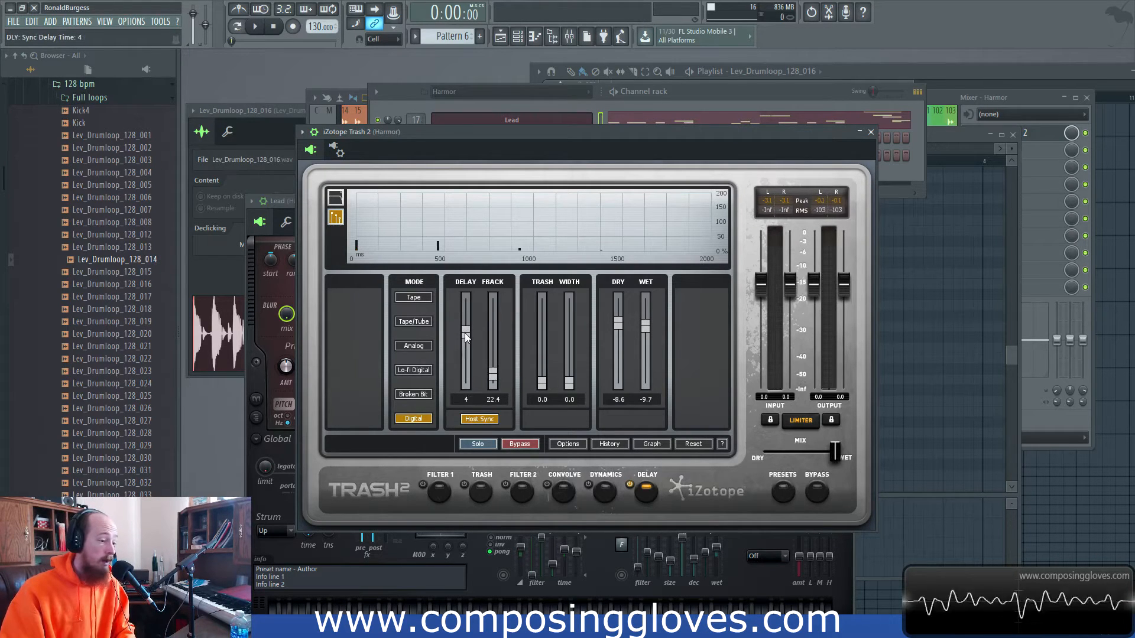
# Step: Disable Host Sync and try unsynced delay times from 20.9 to 122.2 ms with feedback up to 67.1, ending with feedback at 1.4
pyautogui.click(492, 421)
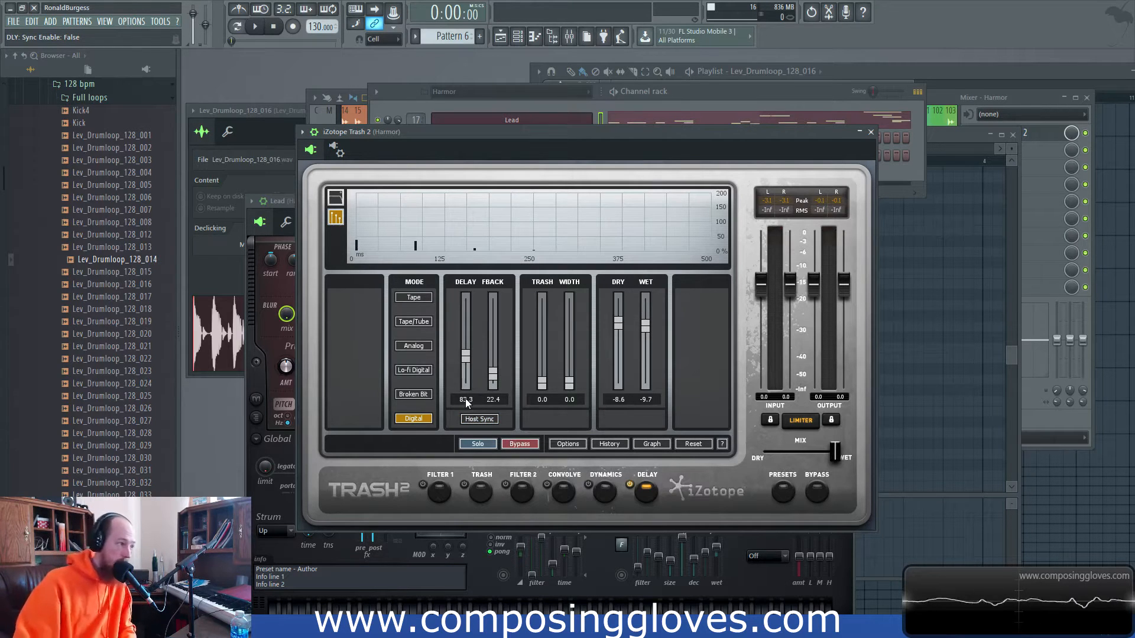
pyautogui.moveTo(465, 357)
pyautogui.mouseDown()
pyautogui.moveTo(469, 384)
pyautogui.moveTo(465, 375)
pyautogui.mouseUp()
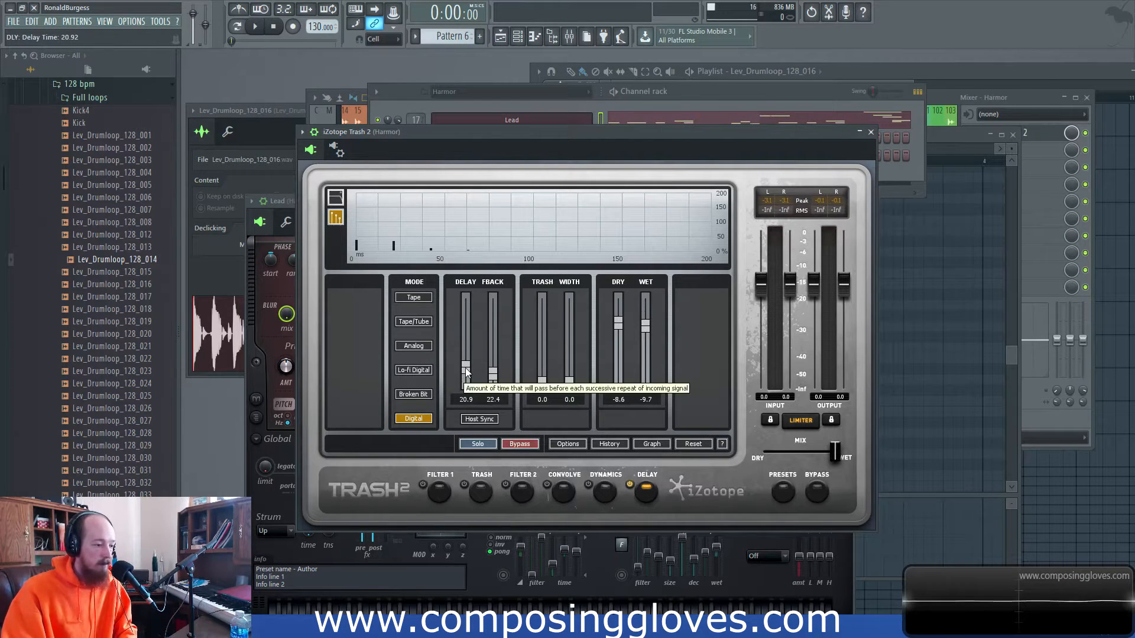
pyautogui.moveTo(466, 371); pyautogui.dragTo(465, 375)
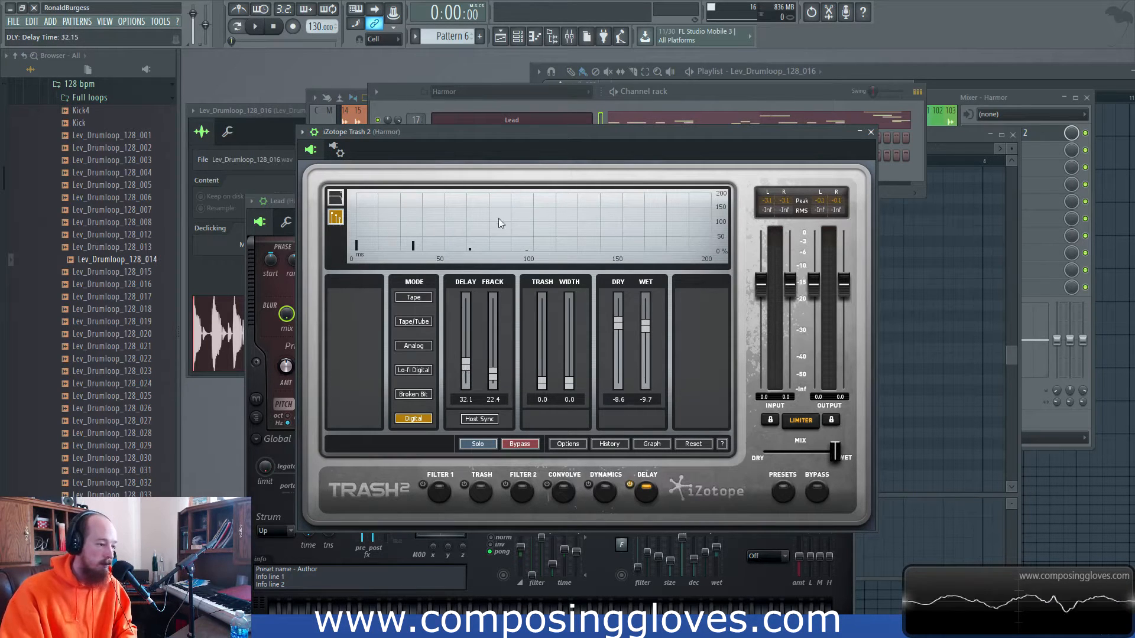
pyautogui.moveTo(461, 372); pyautogui.dragTo(465, 368)
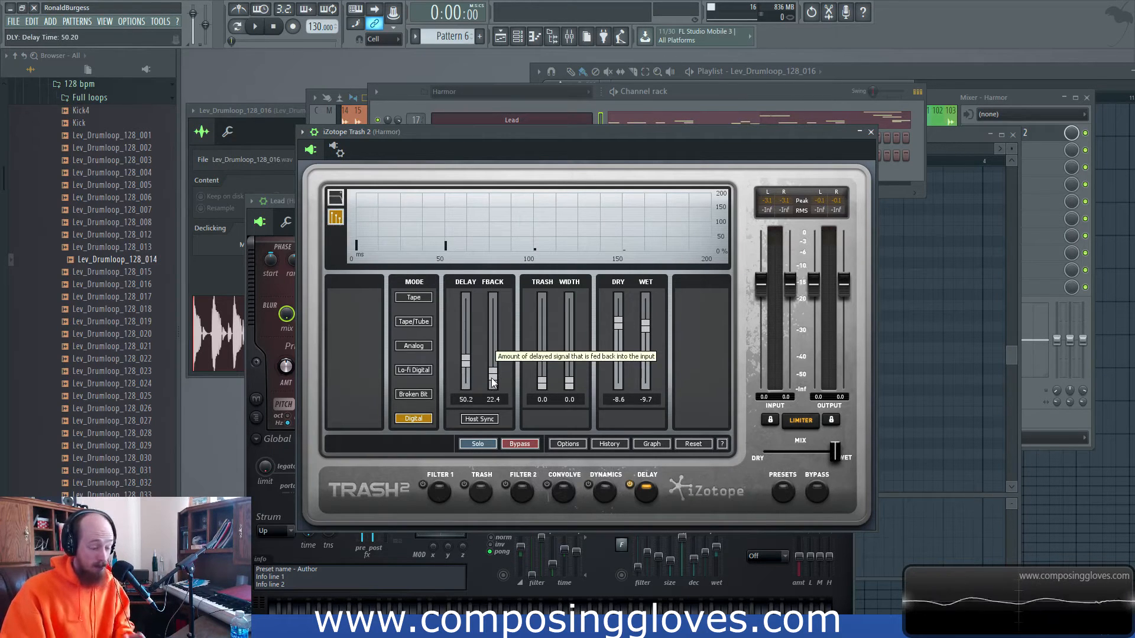
pyautogui.moveTo(492, 379)
pyautogui.mouseDown()
pyautogui.moveTo(492, 403)
pyautogui.moveTo(492, 364)
pyautogui.mouseUp()
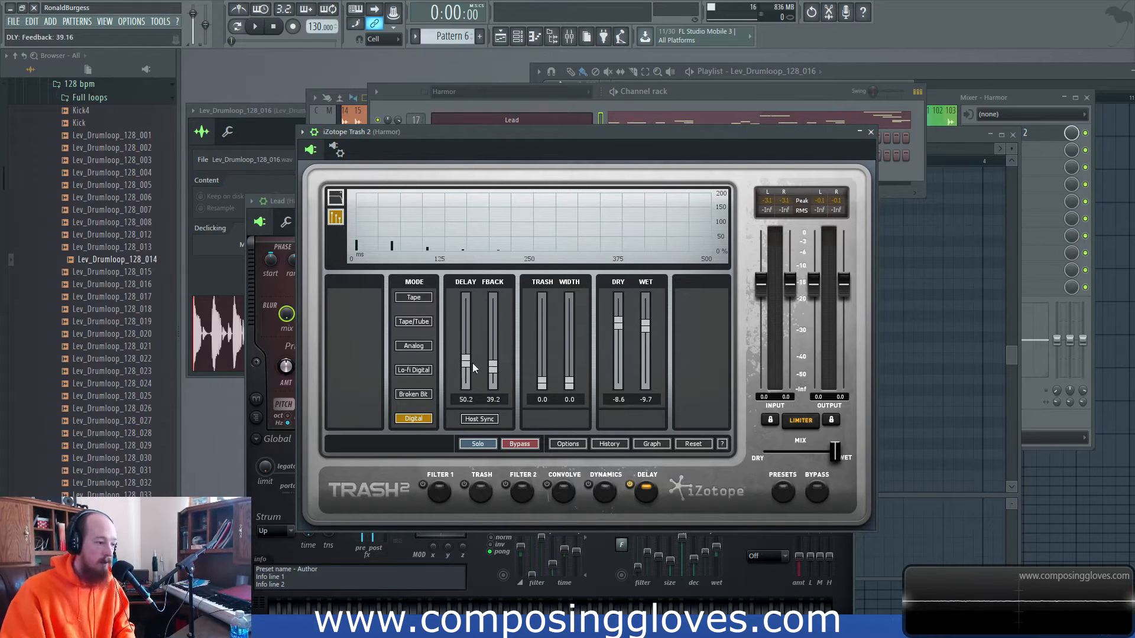
pyautogui.moveTo(493, 358); pyautogui.dragTo(466, 353)
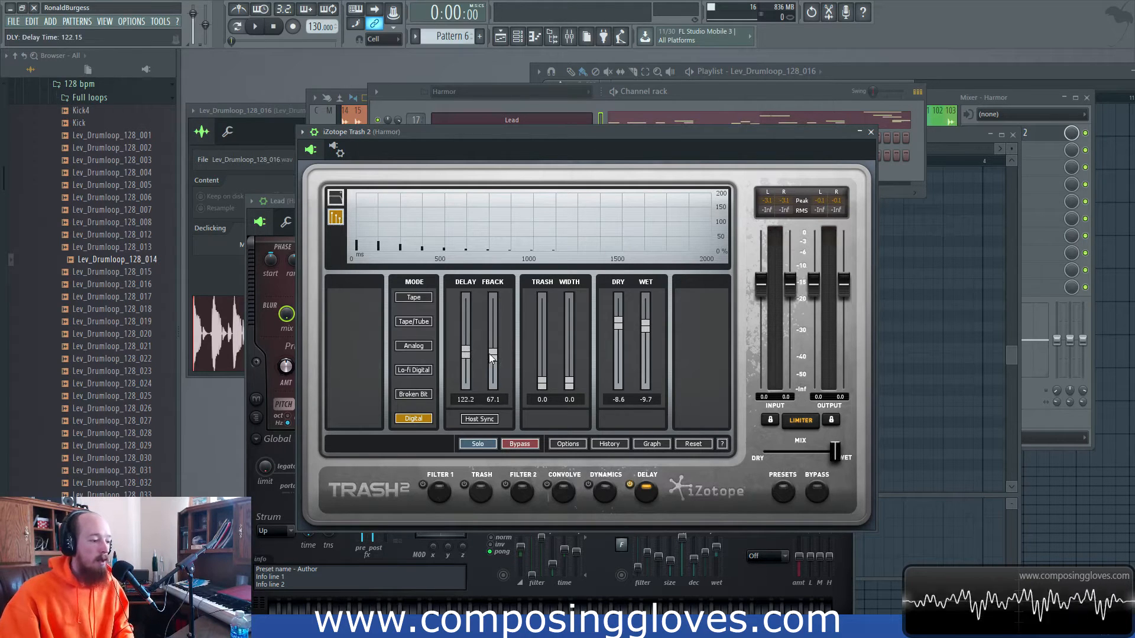
pyautogui.moveTo(492, 357); pyautogui.dragTo(494, 388)
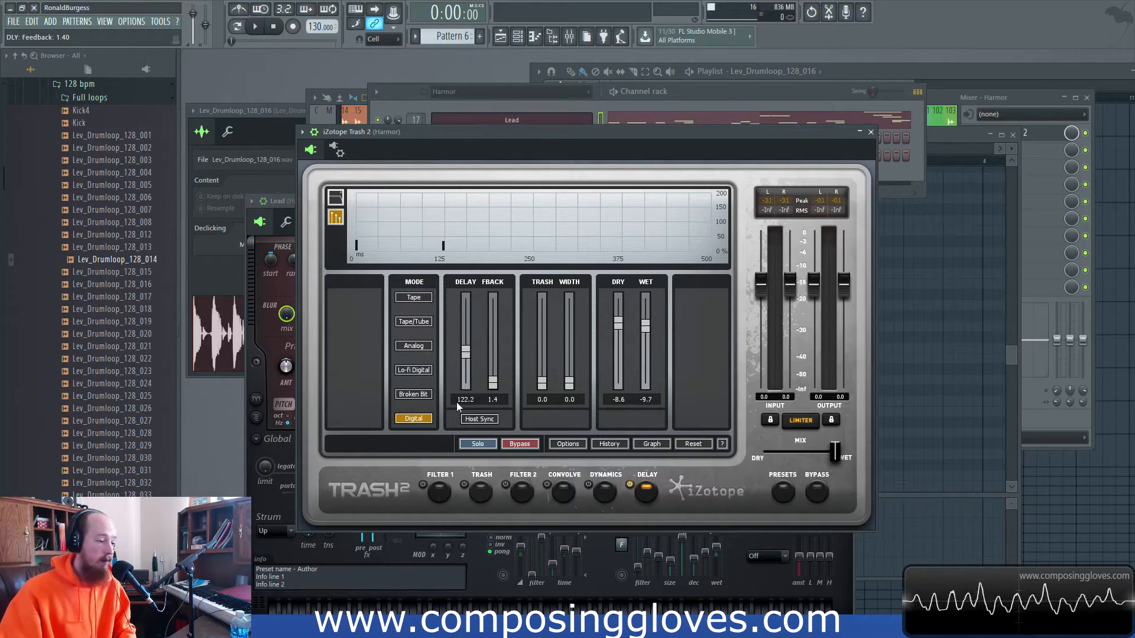
# Step: Sync the delay to the host again and use Tape mode with the feedback at 53.1
pyautogui.click(480, 420)
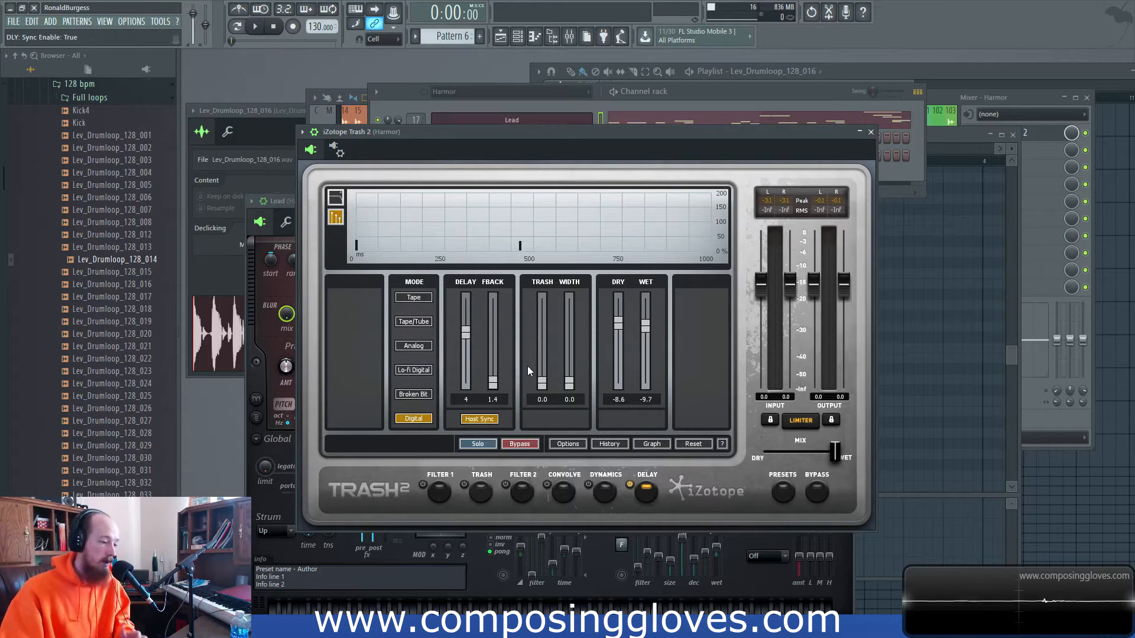
pyautogui.moveTo(493, 380); pyautogui.dragTo(494, 357)
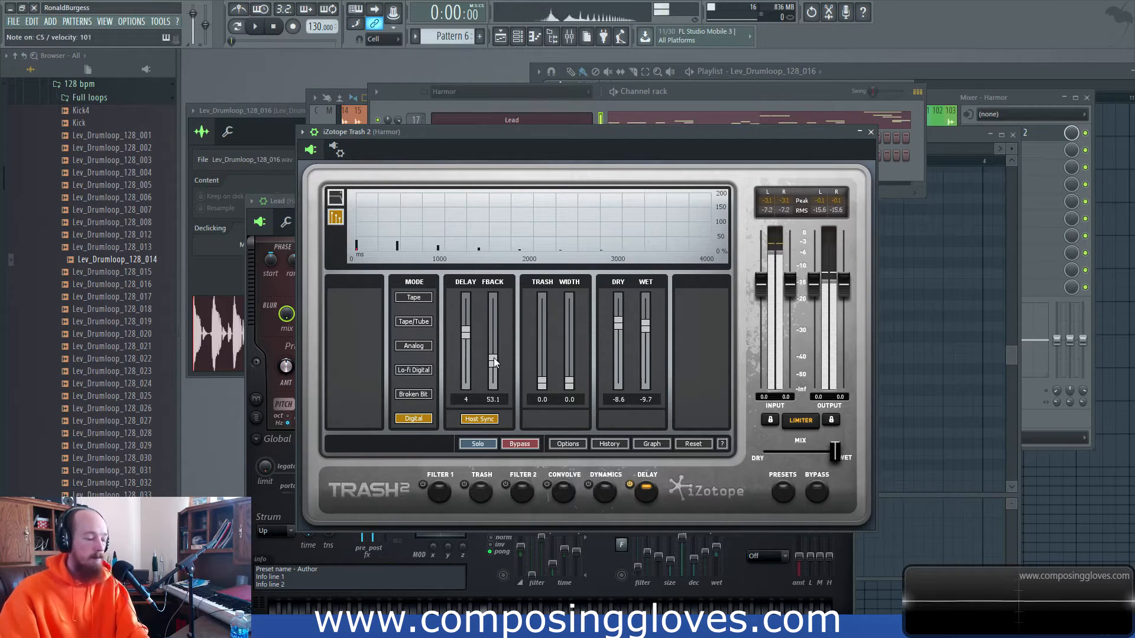
pyautogui.click(423, 300)
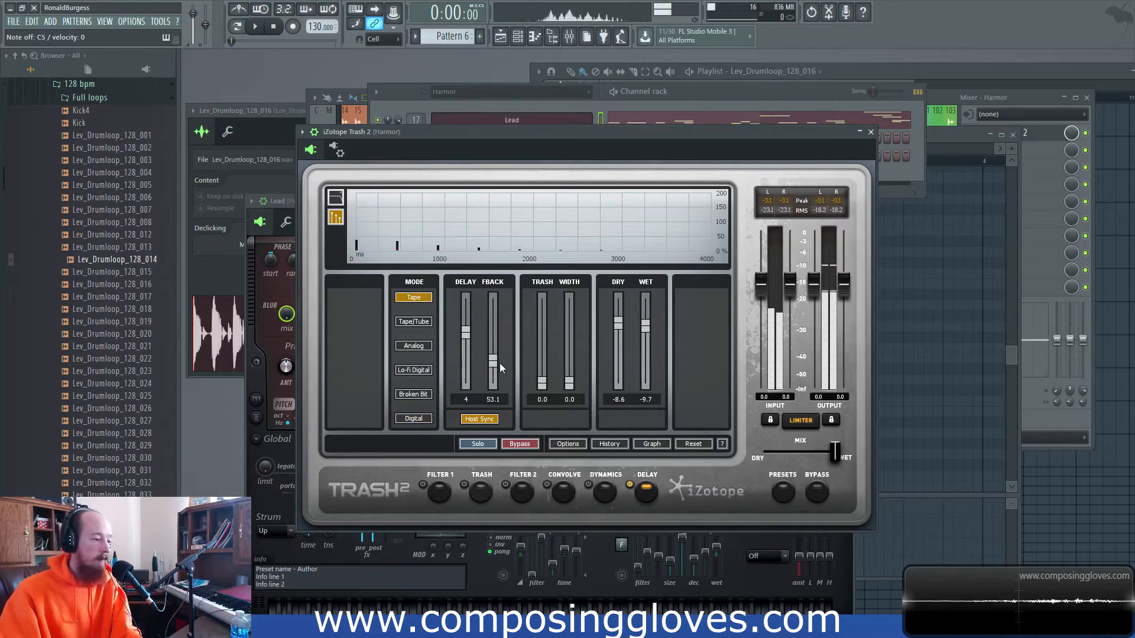
# Step: Compare Tape and Digital delay modes with the feedback raised to 110.5 and 117.5, and cut the feedback to 0
pyautogui.moveTo(493, 360); pyautogui.dragTo(494, 336)
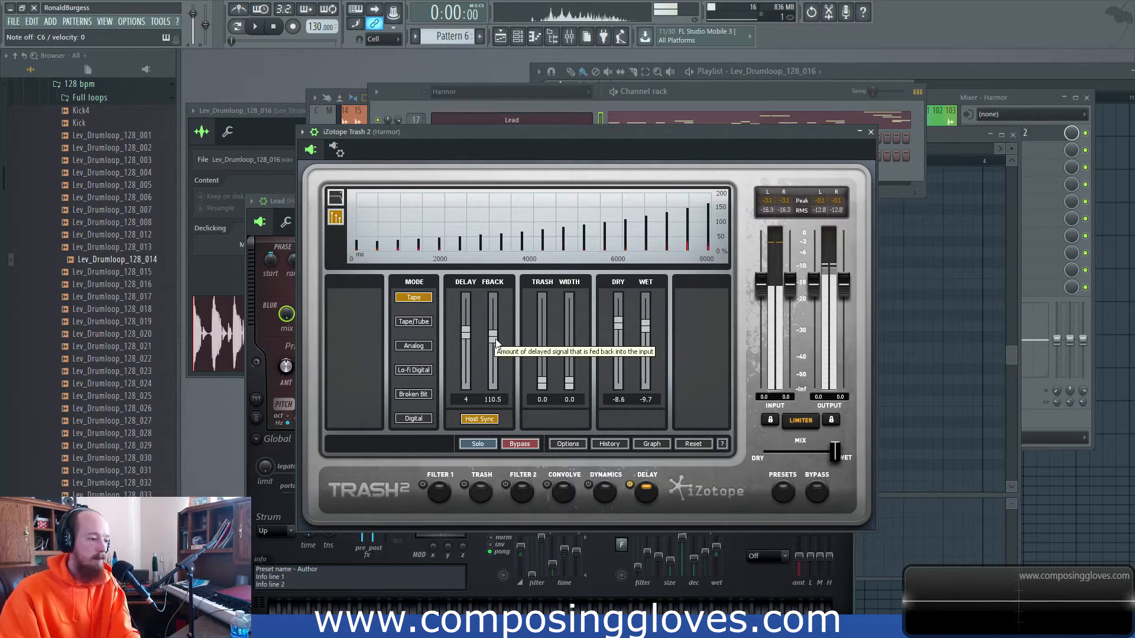
pyautogui.moveTo(495, 343)
pyautogui.mouseDown()
pyautogui.moveTo(495, 373)
pyautogui.moveTo(493, 335)
pyautogui.mouseUp()
pyautogui.click(413, 419)
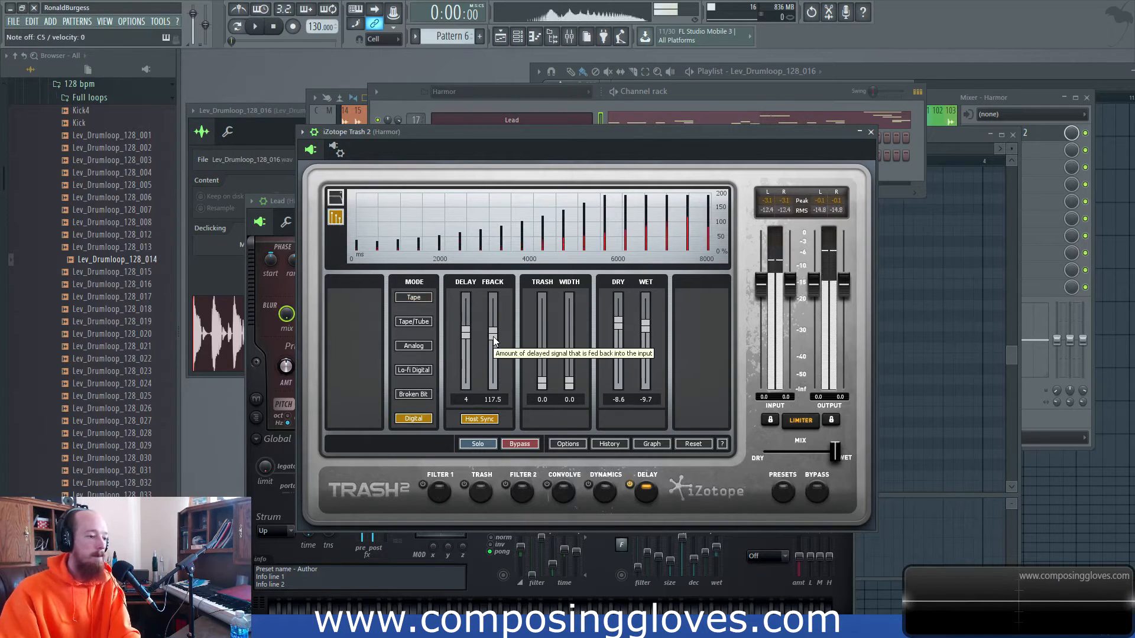
pyautogui.moveTo(494, 340); pyautogui.dragTo(493, 391)
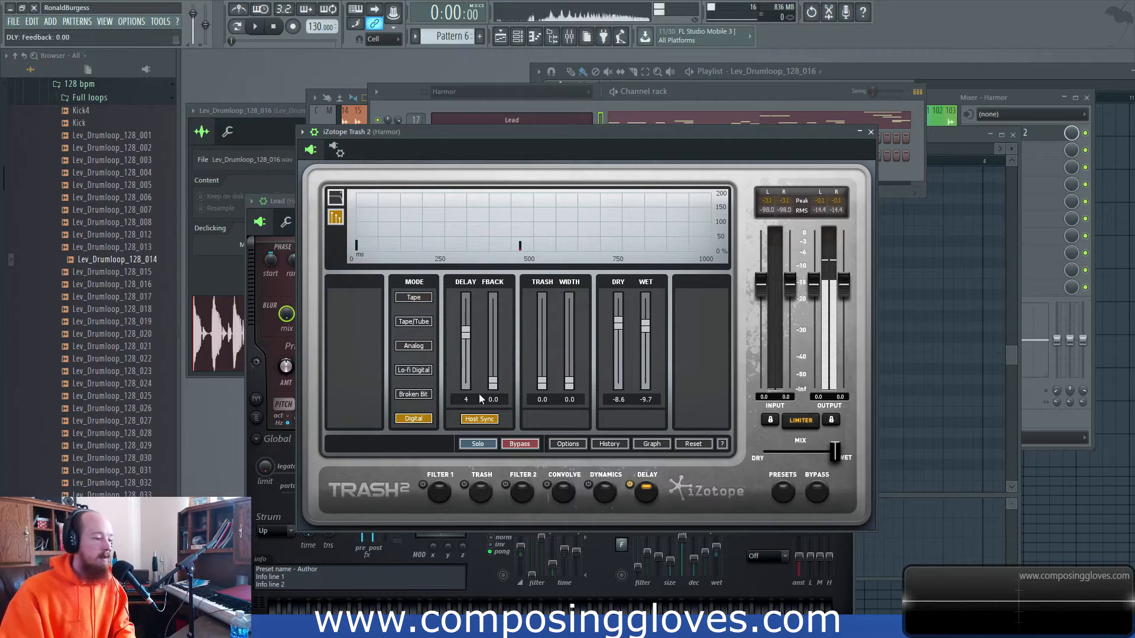
# Step: Set the delay to Tape mode with feedback at 47.6 and raise its Trash amount to 1.0
pyautogui.click(414, 298)
pyautogui.moveTo(493, 383); pyautogui.dragTo(492, 367)
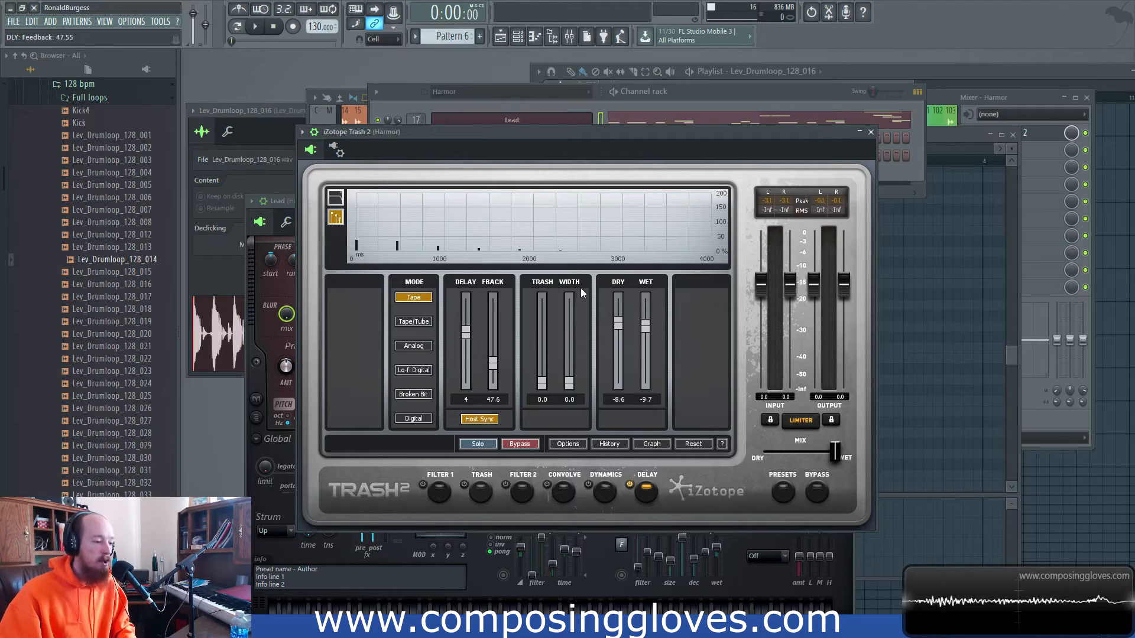
pyautogui.moveTo(542, 383); pyautogui.dragTo(537, 321)
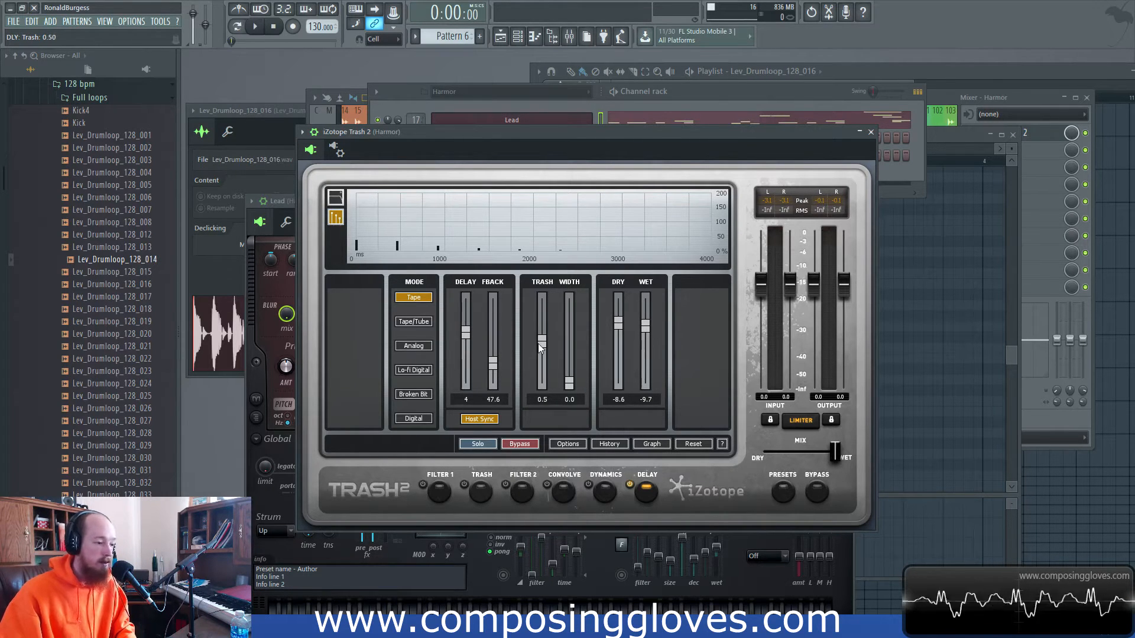
pyautogui.moveTo(538, 343); pyautogui.dragTo(539, 302)
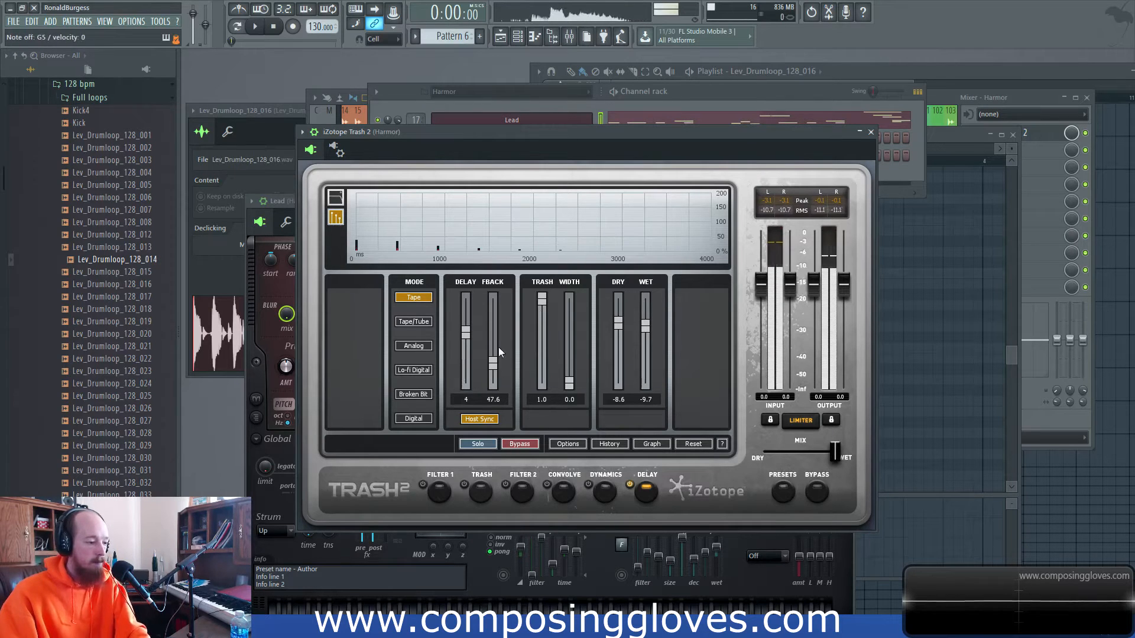
# Step: Set the delay's Trash amount to 0.4 and its feedback to 60.1
pyautogui.moveTo(493, 364); pyautogui.dragTo(493, 392)
pyautogui.moveTo(541, 301); pyautogui.dragTo(541, 349)
pyautogui.moveTo(493, 383); pyautogui.dragTo(493, 358)
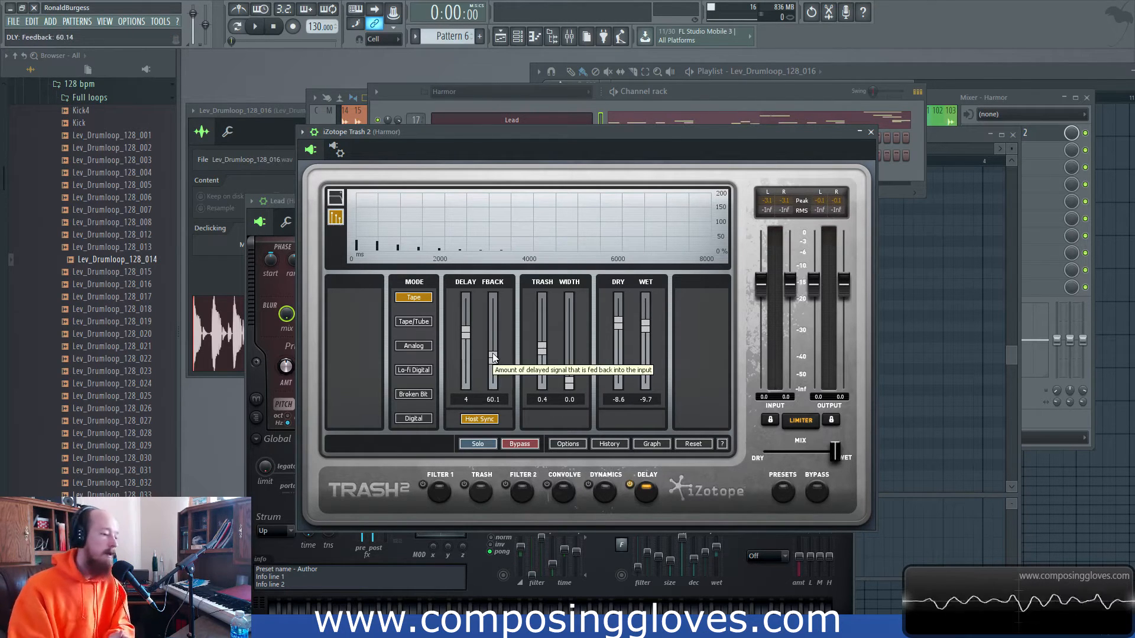
# Step: Lower the delay's Trash amount to 0.0 and raise its Wet level to -7.6 dB
pyautogui.moveTo(541, 349); pyautogui.dragTo(540, 368)
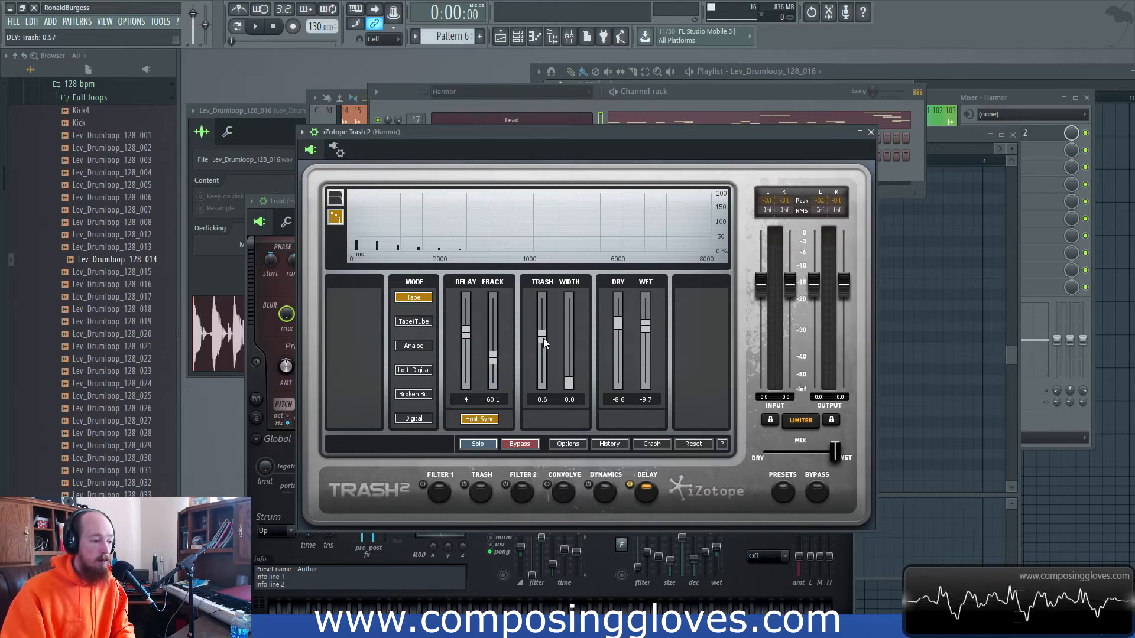
pyautogui.moveTo(543, 345); pyautogui.dragTo(569, 336)
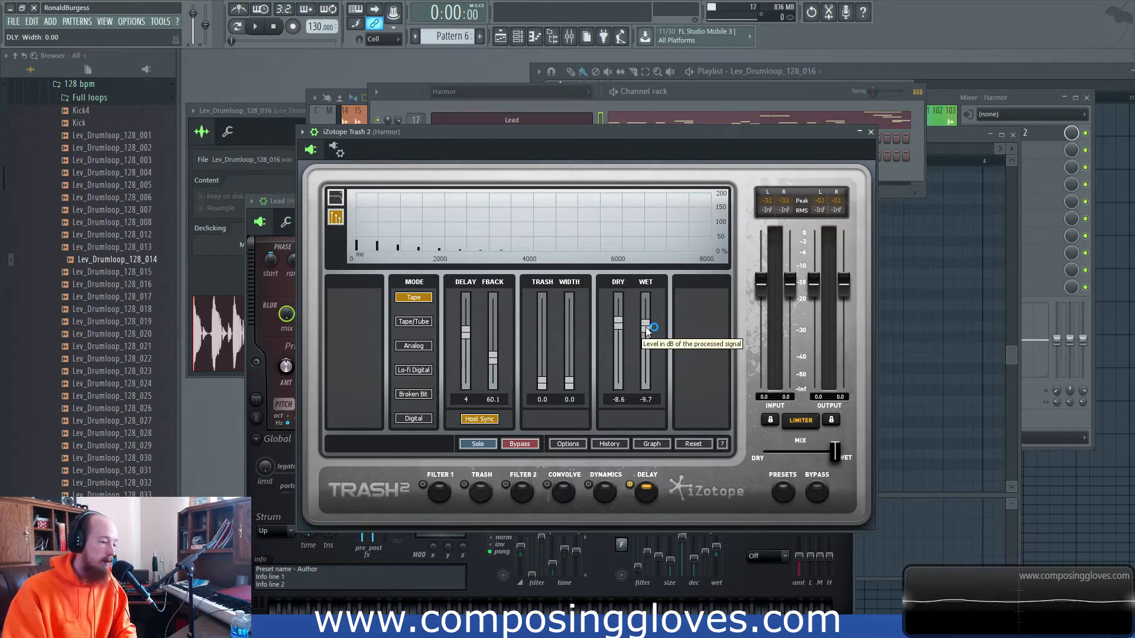
pyautogui.moveTo(646, 330)
pyautogui.mouseDown()
pyautogui.moveTo(646, 387)
pyautogui.moveTo(645, 294)
pyautogui.moveTo(646, 375)
pyautogui.moveTo(646, 321)
pyautogui.mouseUp()
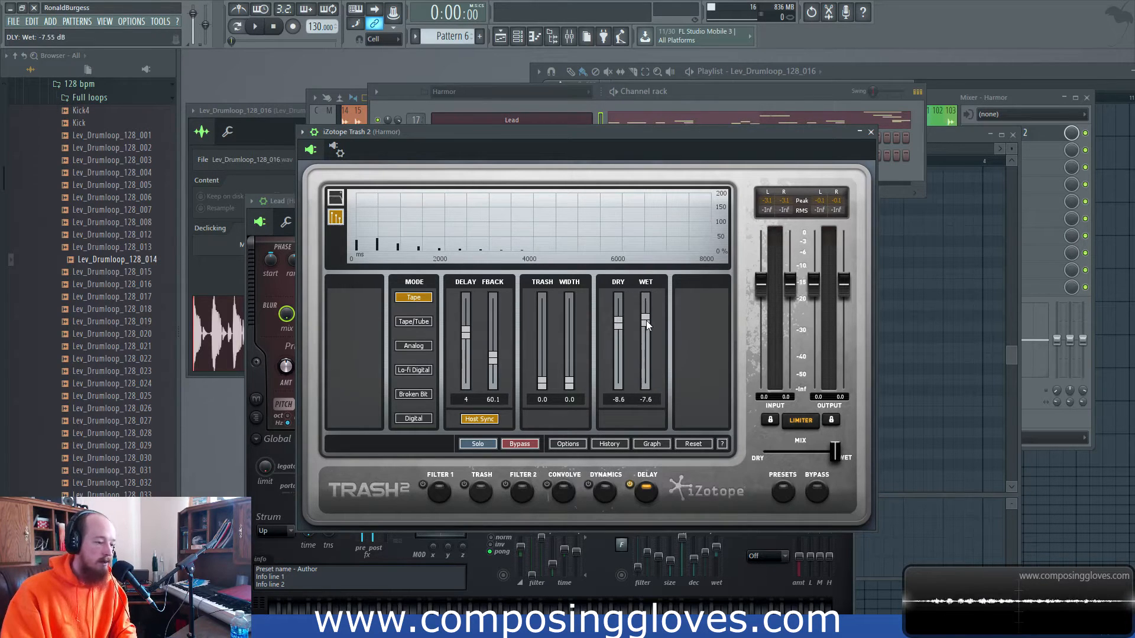
# Step: Show the delay's post-filter curve, try the low cut at 1143 Hz and return it to 20 Hz
pyautogui.click(335, 198)
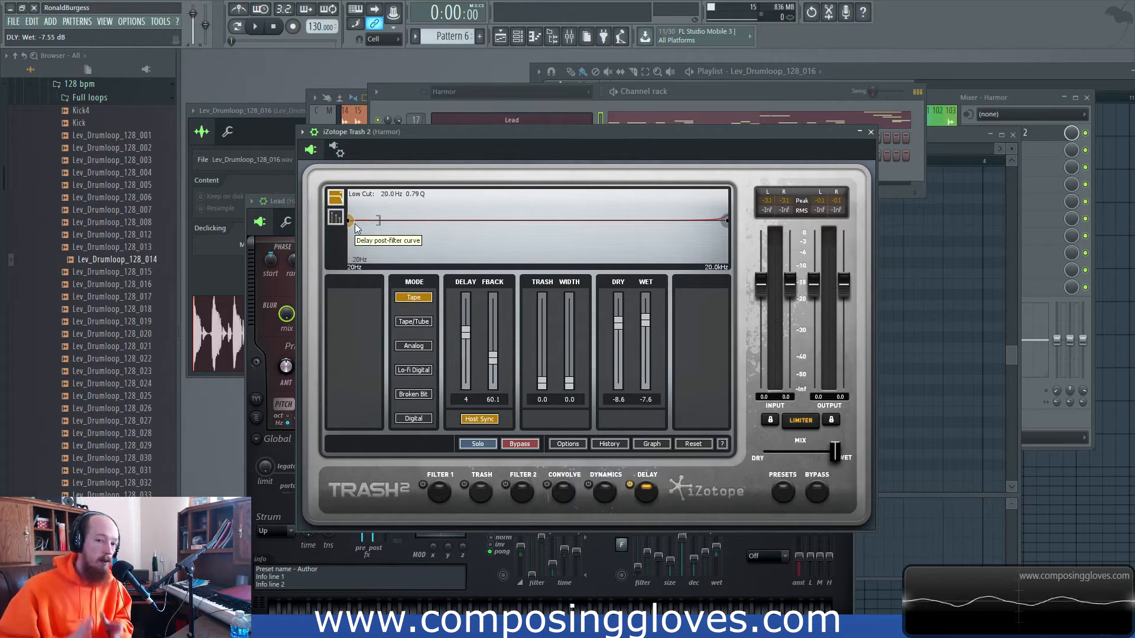
pyautogui.moveTo(353, 225); pyautogui.dragTo(526, 272)
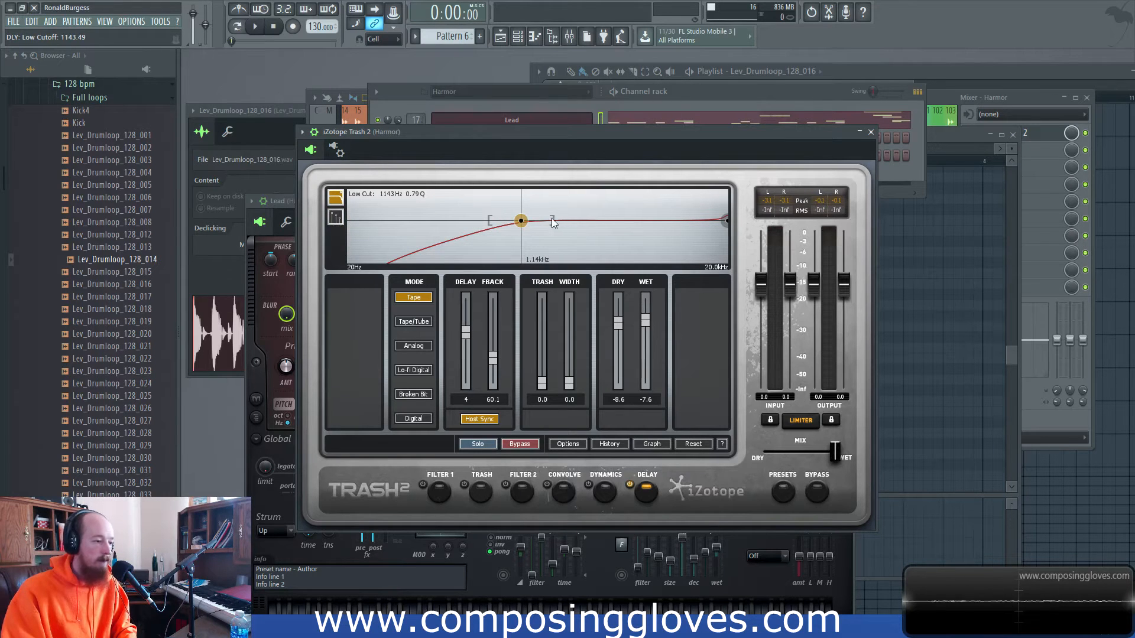
pyautogui.moveTo(521, 222); pyautogui.dragTo(193, 225)
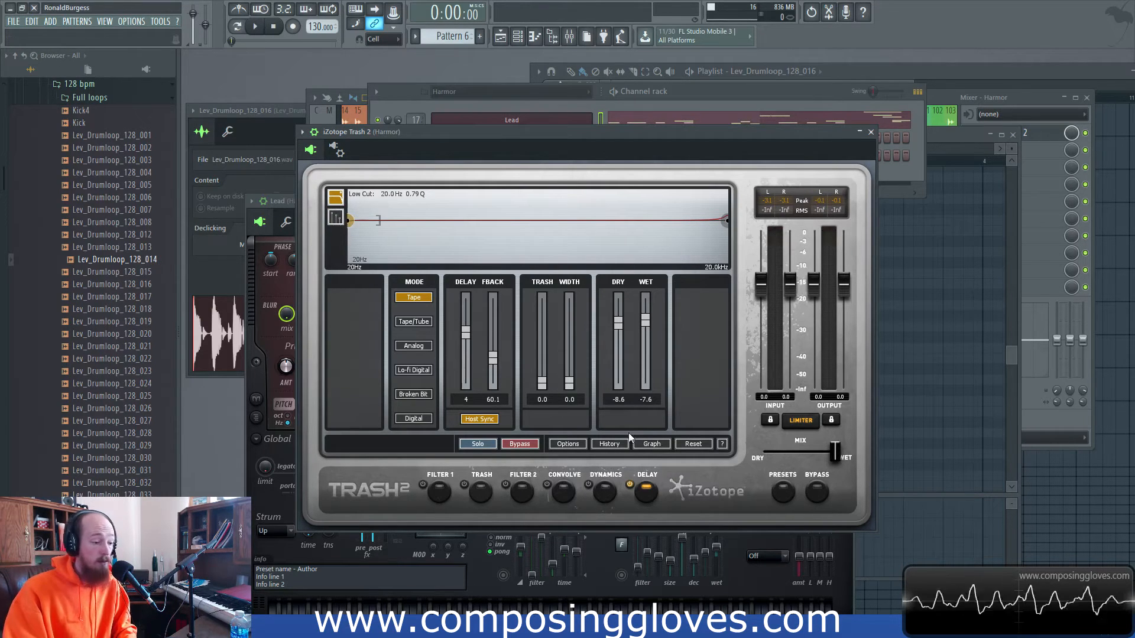
# Step: Check the Delay's place in the signal flow graph, close the graph and set the delay mode to Analog
pyautogui.click(651, 445)
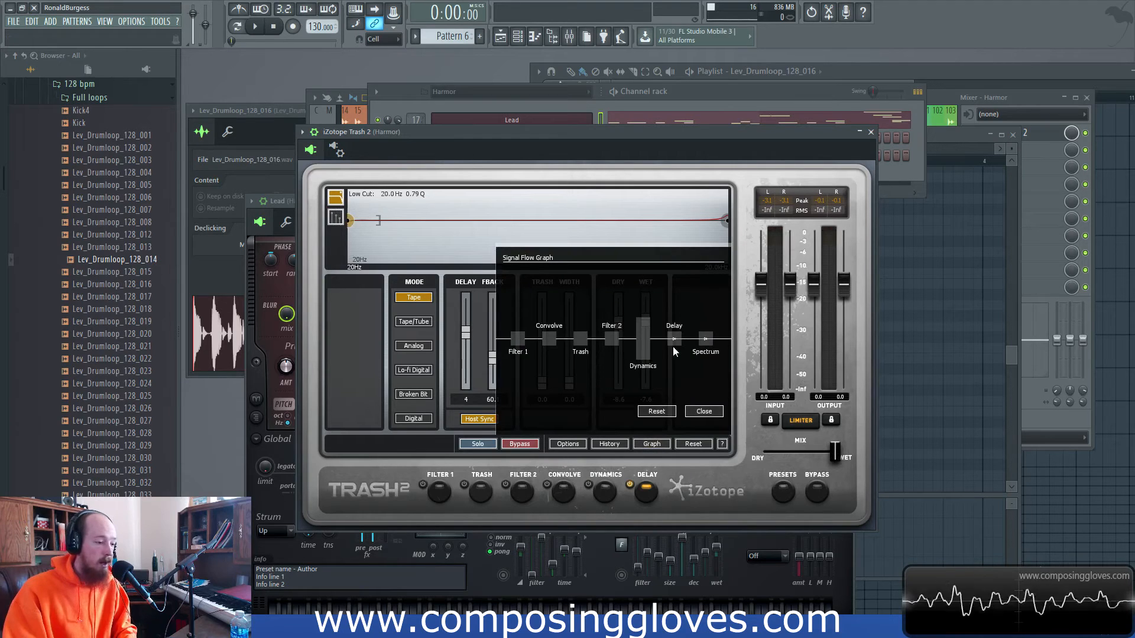
pyautogui.click(703, 410)
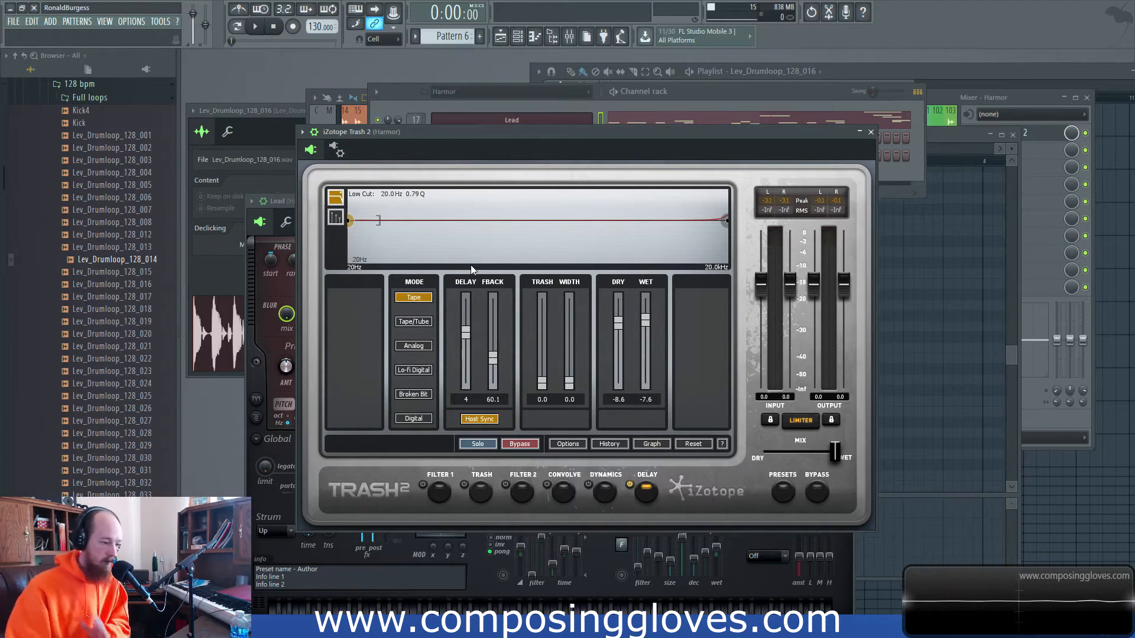
pyautogui.click(414, 348)
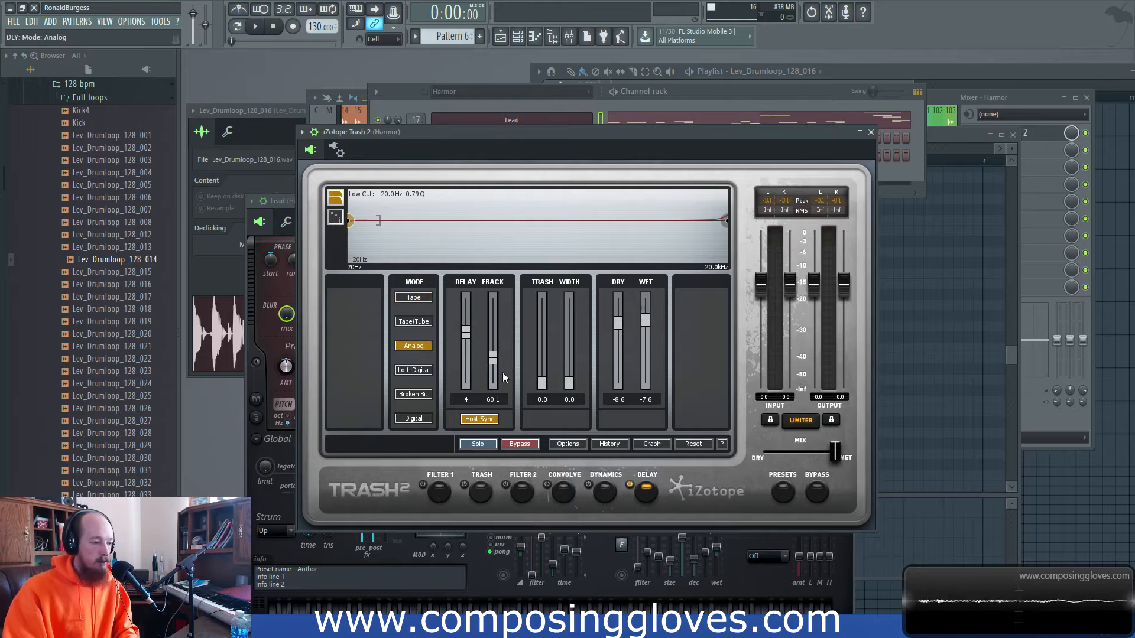
# Step: Switch to Pattern 1 and open the Lead channel's piano roll
pyautogui.click(479, 36)
pyautogui.click(477, 58)
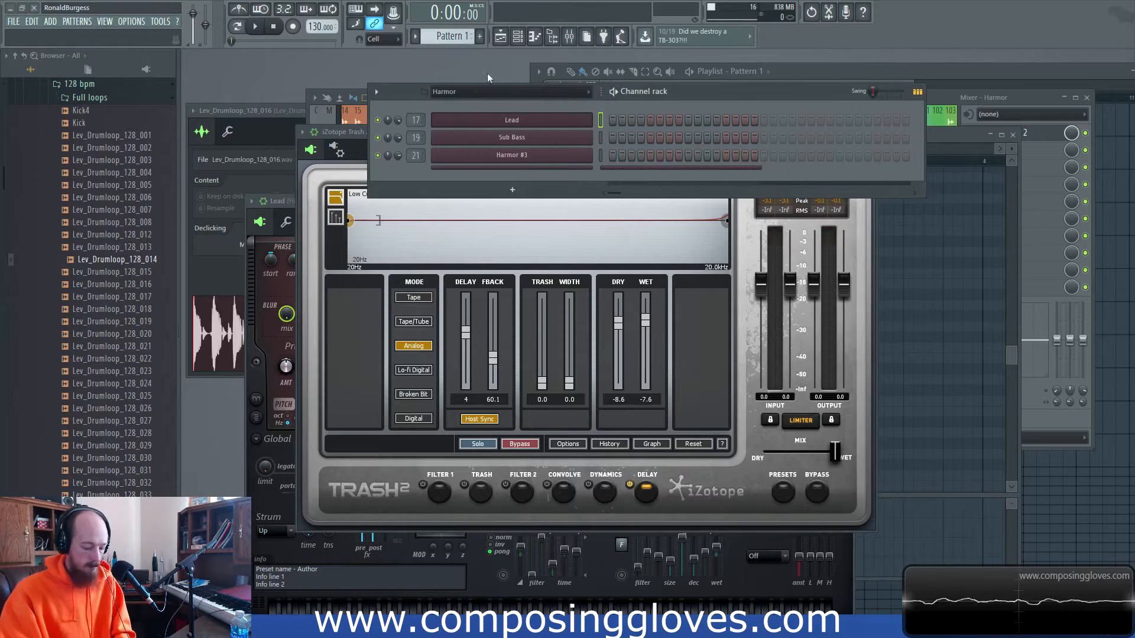
pyautogui.rightClick(593, 118)
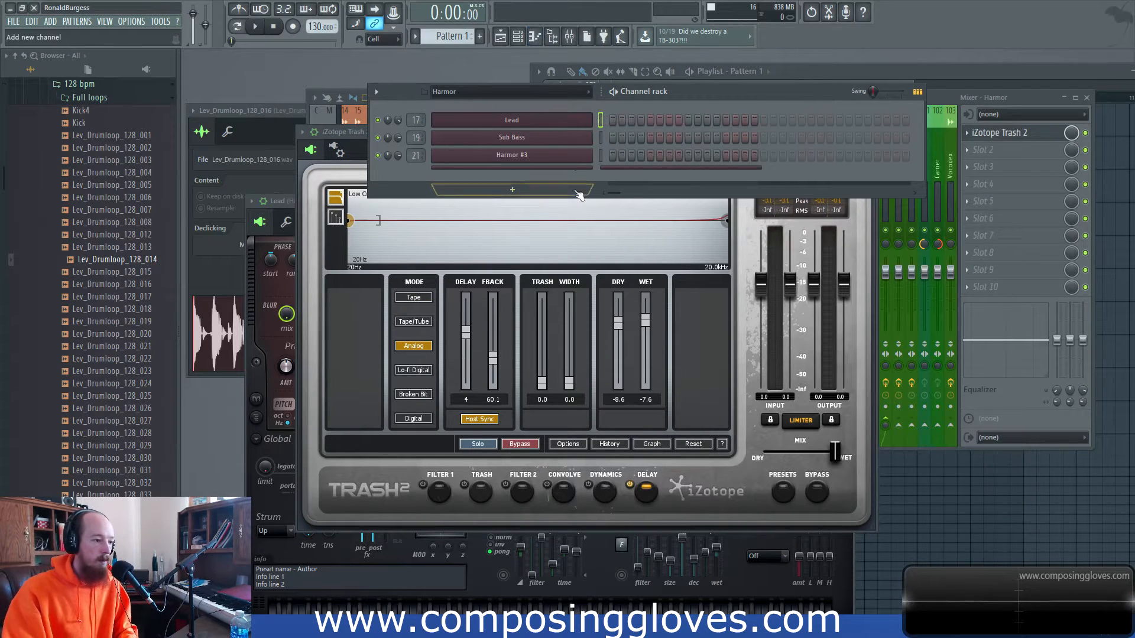
pyautogui.rightClick(590, 121)
pyautogui.click(596, 120)
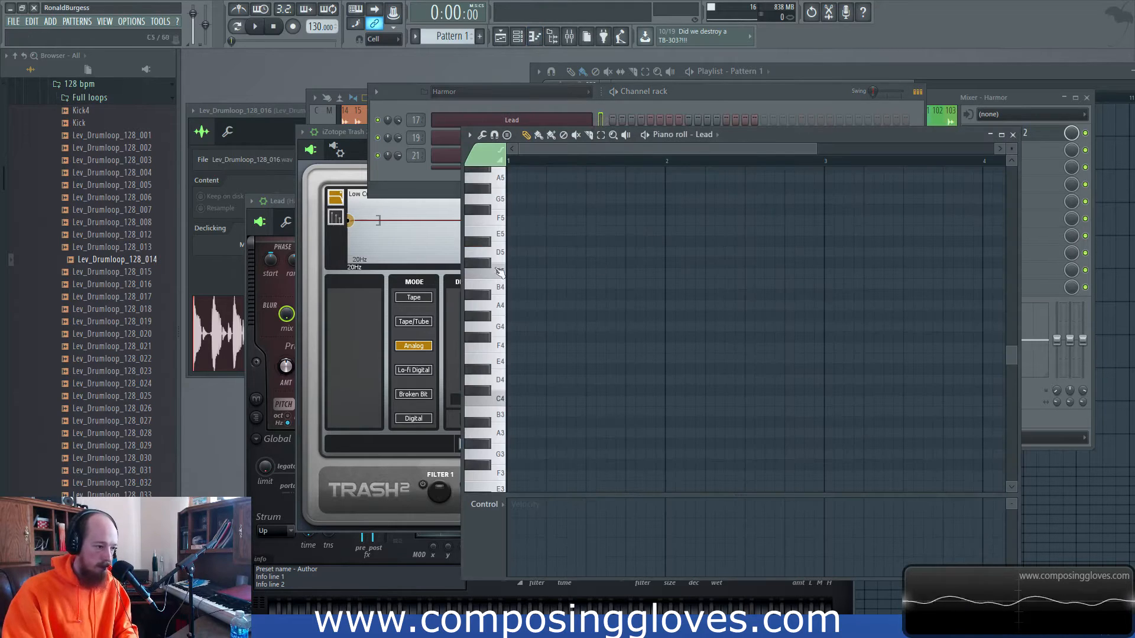
# Step: Enter four short consecutive notes, A4, C5, E5 and C5, from the start of bar 1
pyautogui.click(529, 306)
pyautogui.moveTo(574, 306); pyautogui.dragTo(527, 305)
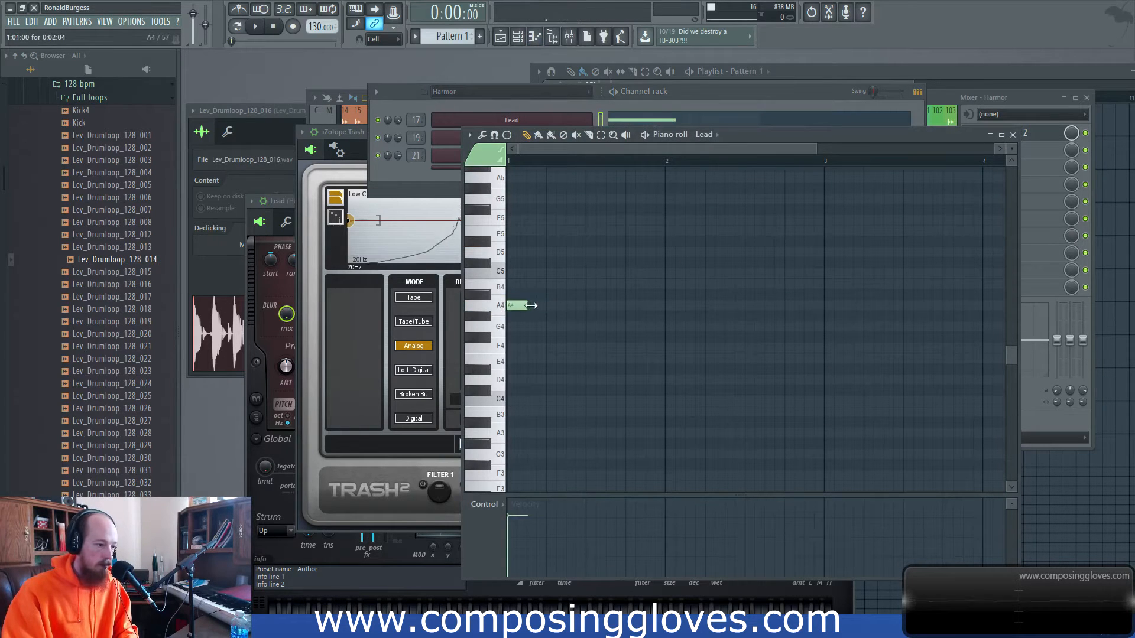
pyautogui.click(535, 273)
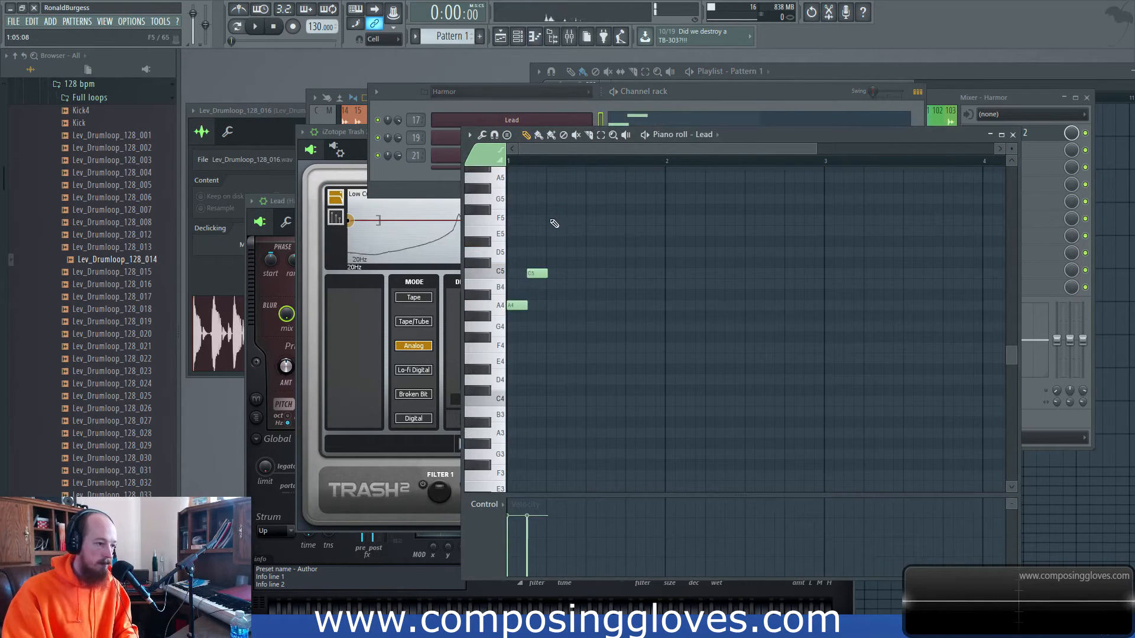
pyautogui.click(557, 230)
pyautogui.click(576, 273)
# Step: Duplicate the four-note figure to fill bar 1 and play the pattern
pyautogui.moveTo(593, 211); pyautogui.dragTo(532, 331)
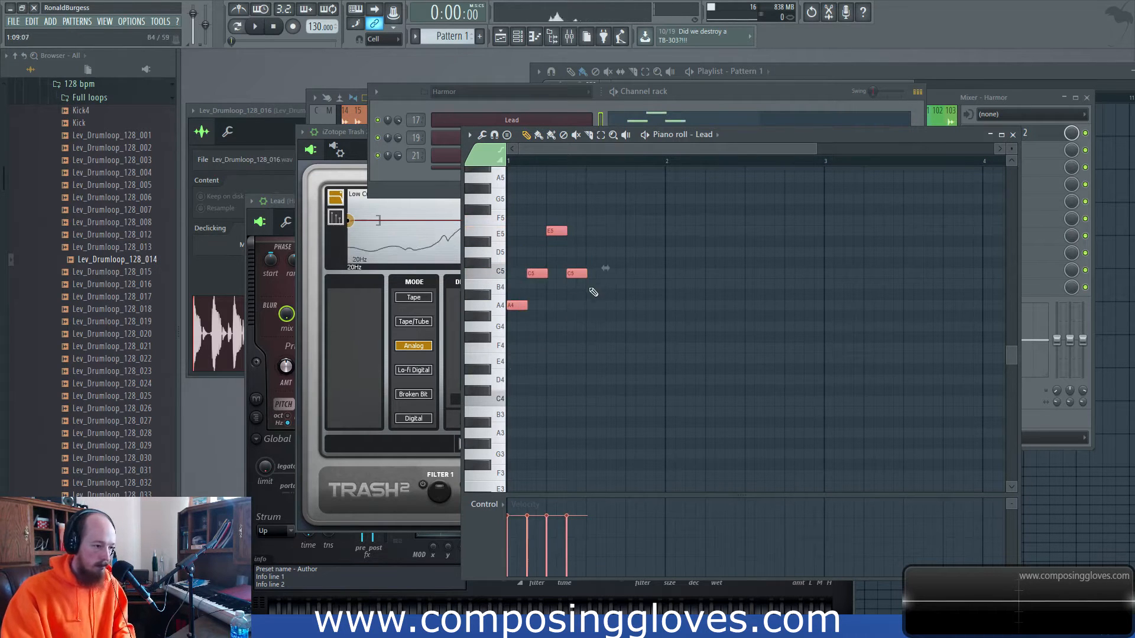
pyautogui.scroll(4, 591, 287)
pyautogui.scroll(-4, 583, 285)
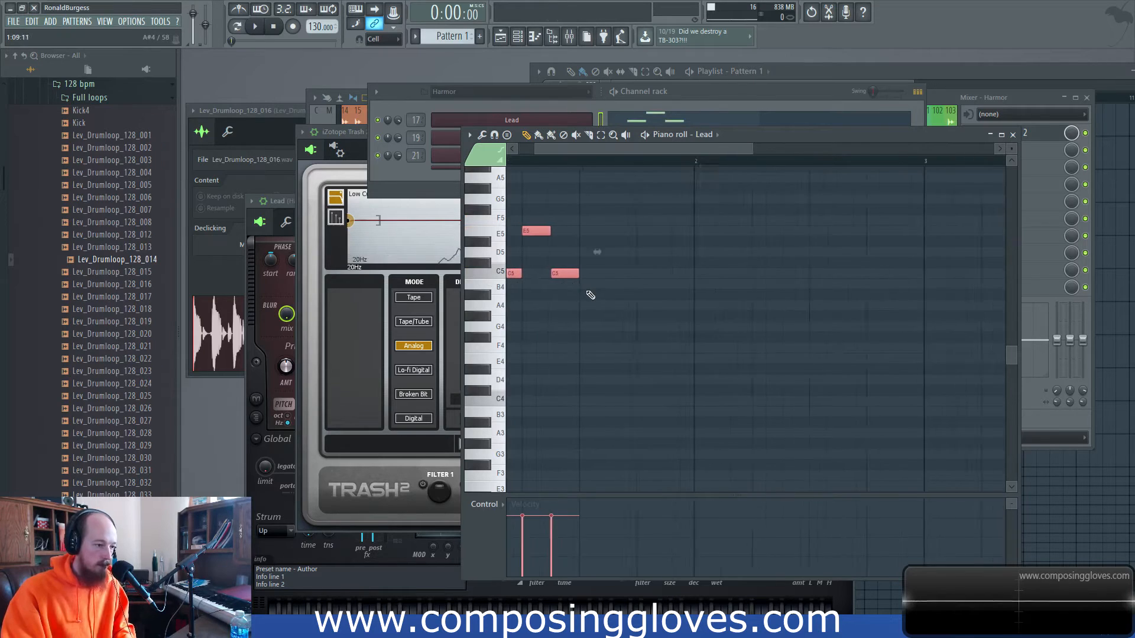
pyautogui.hotkey('ctrl', 'b')
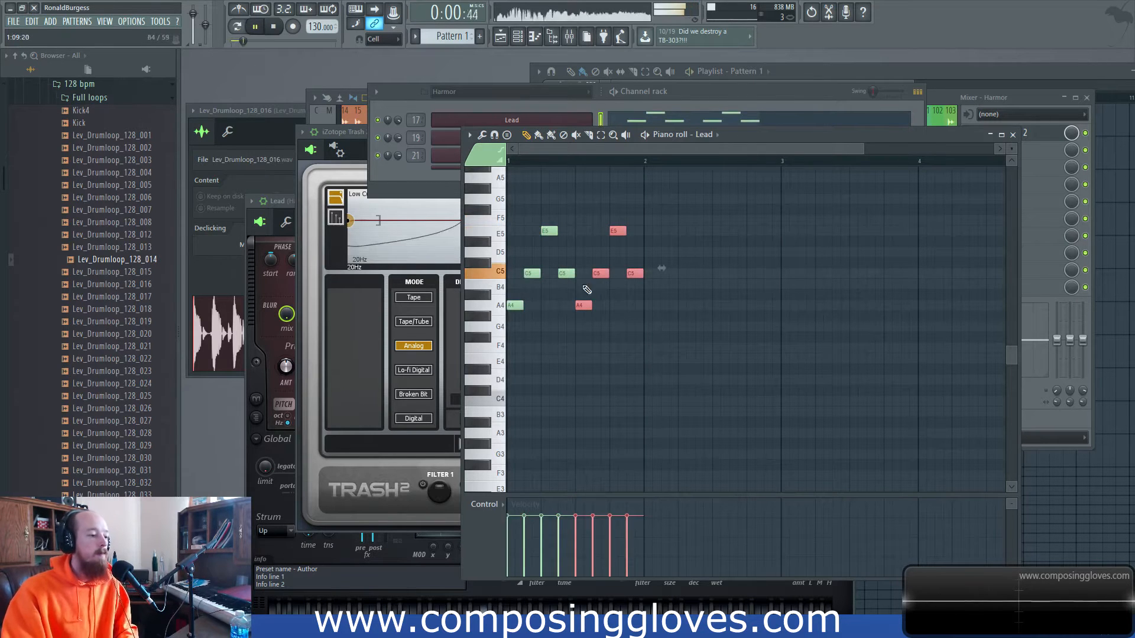
pyautogui.press('space')
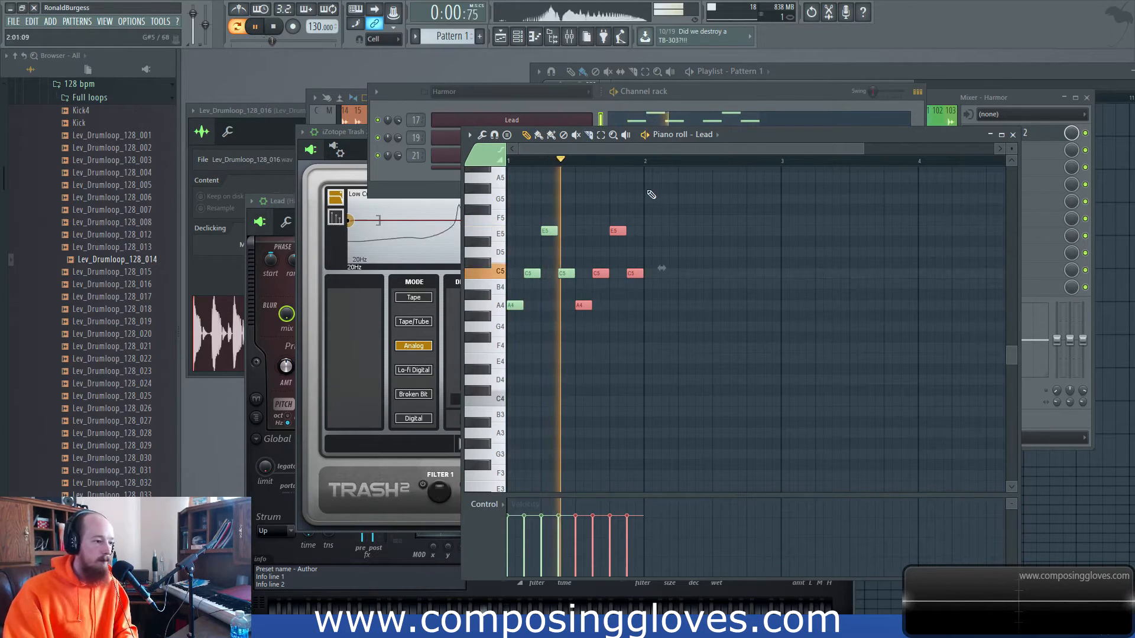
# Step: Return to Trash 2, compare Tape/Tube and Lo-fi Digital delay modes on the playing pattern, and raise the feedback to 99.3
pyautogui.click(354, 331)
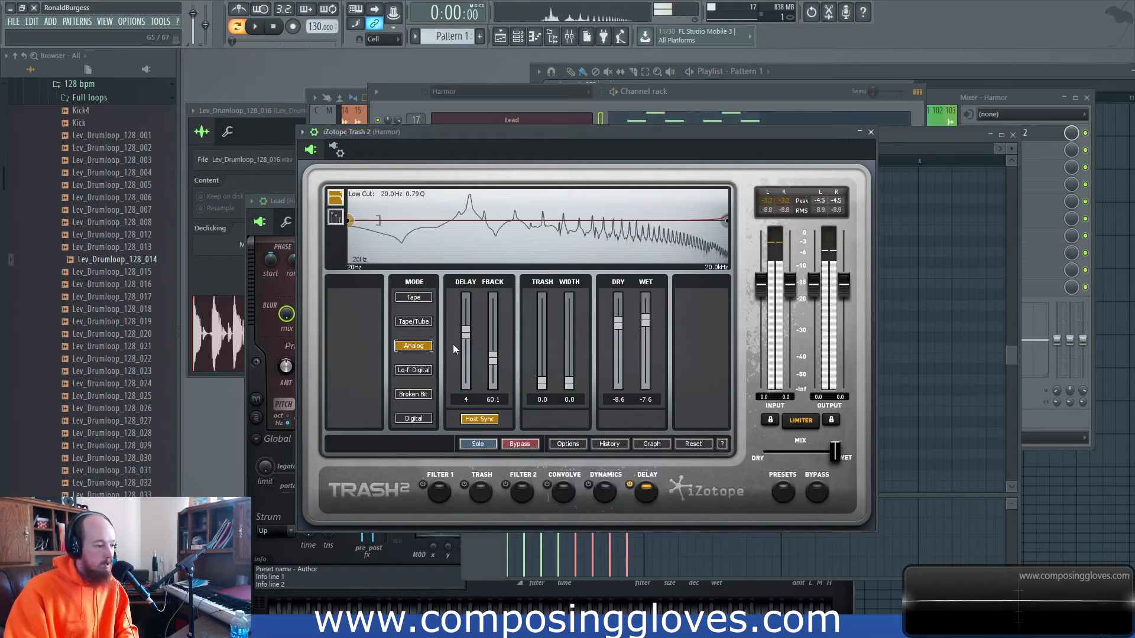
pyautogui.press('space')
pyautogui.click(424, 320)
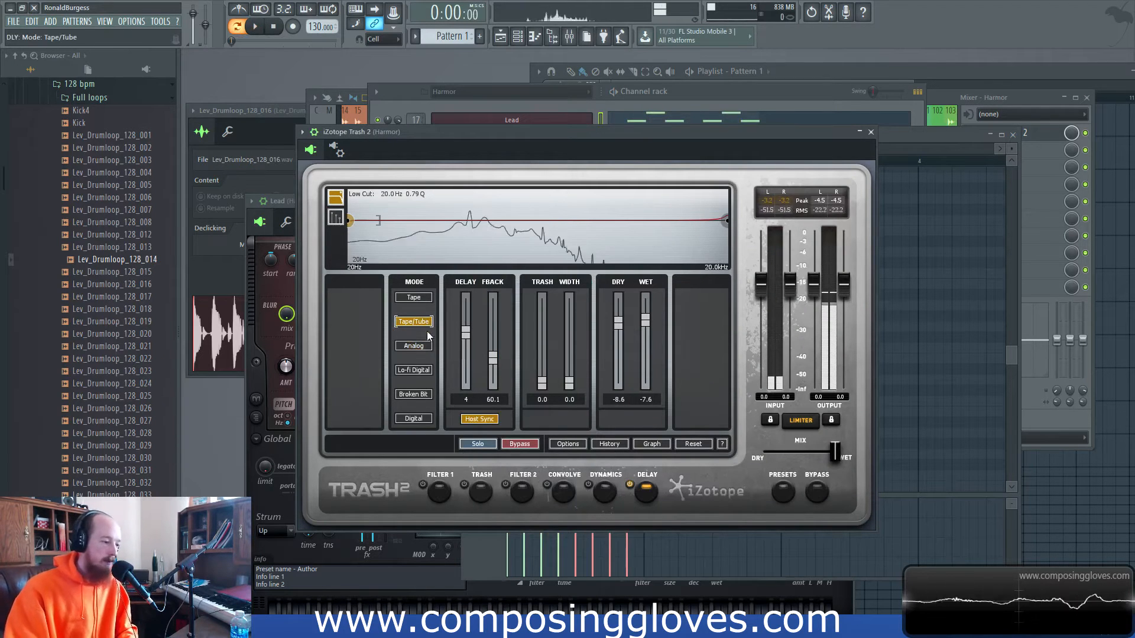
pyautogui.press('space')
pyautogui.click(427, 373)
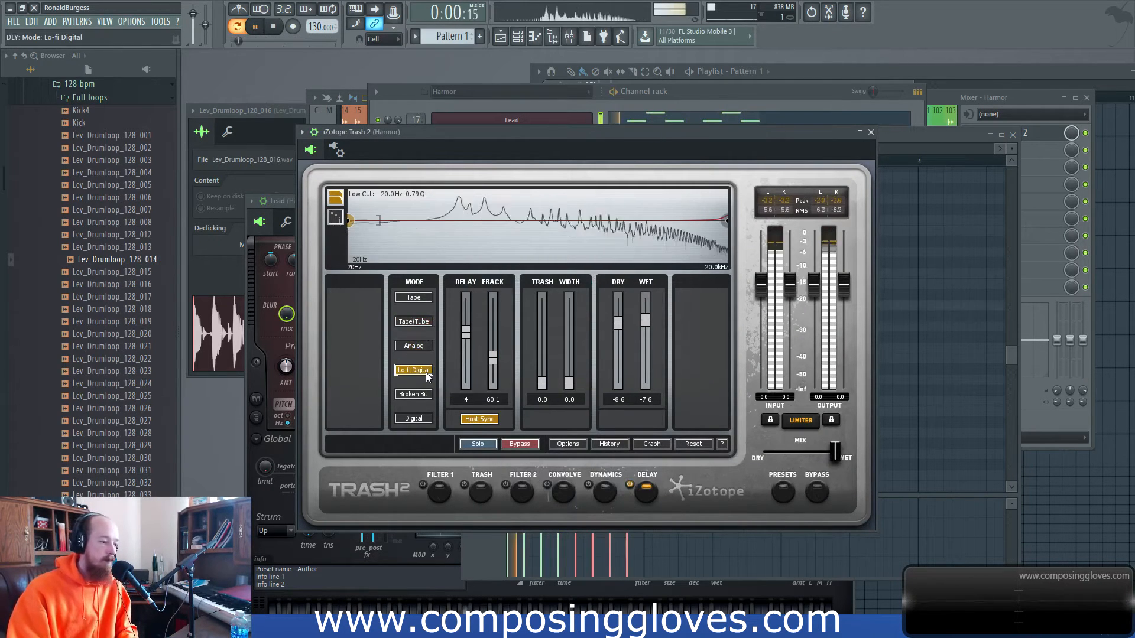
pyautogui.moveTo(500, 360); pyautogui.dragTo(500, 342)
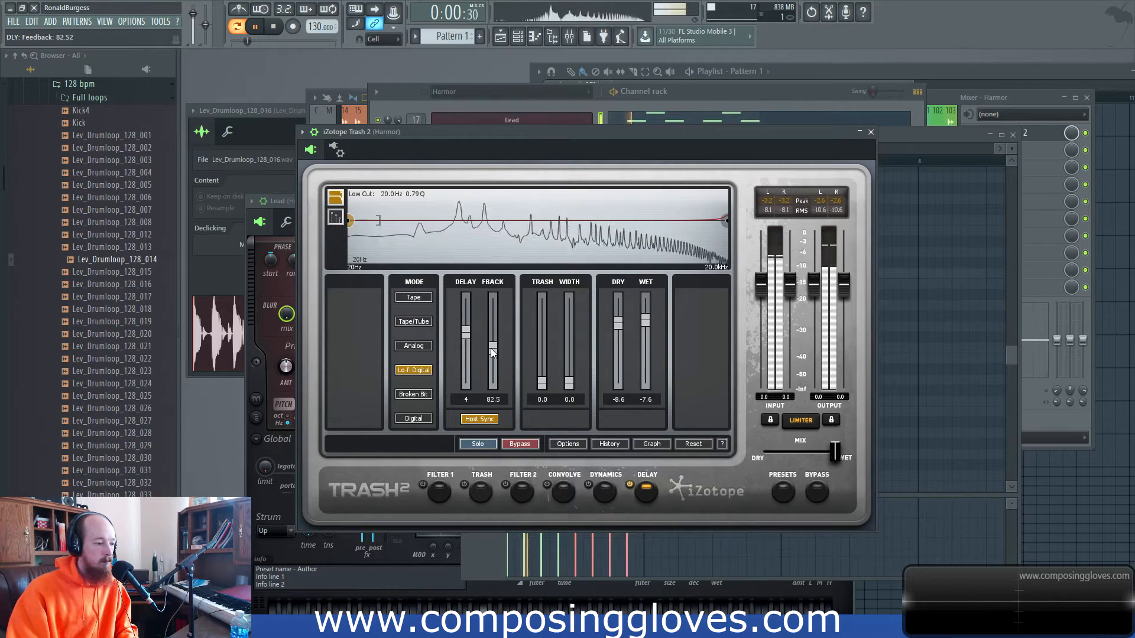
# Step: Try Tape and Tape/Tube modes, cut the feedback to 25.2 and change the delay mode to Analog
pyautogui.click(415, 298)
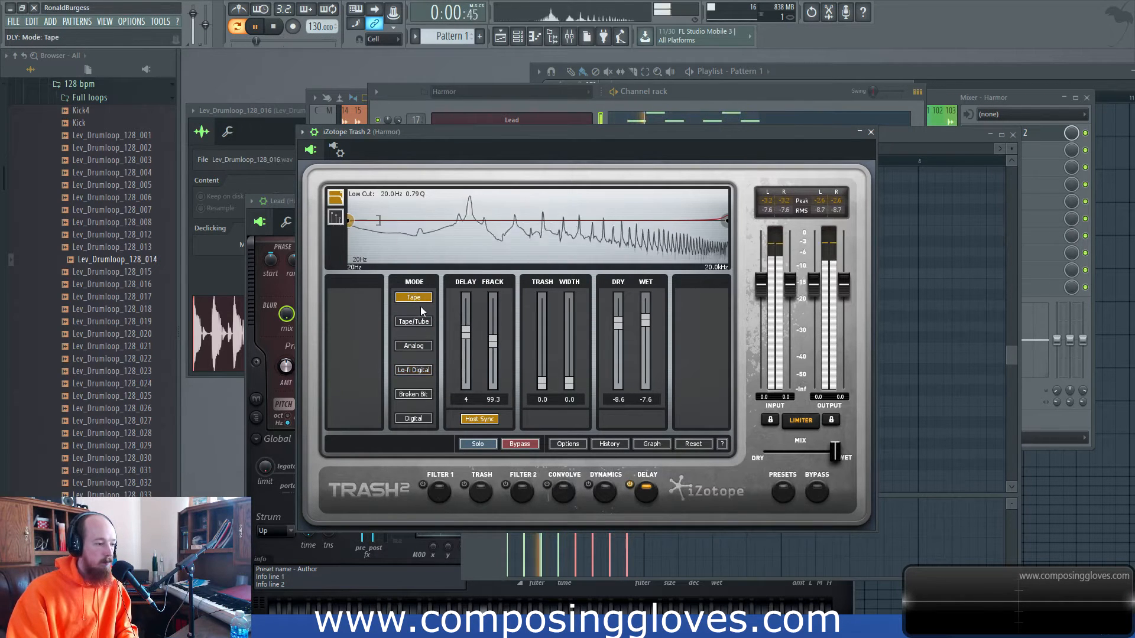
pyautogui.click(411, 321)
pyautogui.moveTo(493, 344); pyautogui.dragTo(495, 368)
pyautogui.click(414, 346)
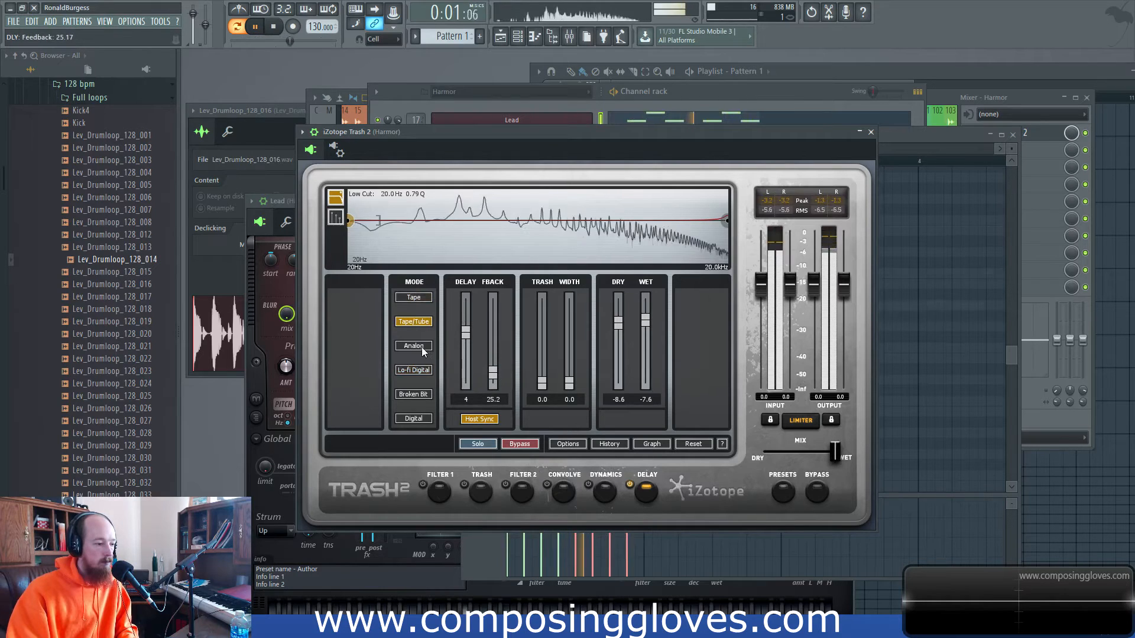
# Step: Raise the delay's Trash amount to 0.6 and its feedback to 47.6 while auditioning the pattern
pyautogui.moveTo(545, 381); pyautogui.dragTo(542, 334)
pyautogui.click(493, 379)
pyautogui.press('space')
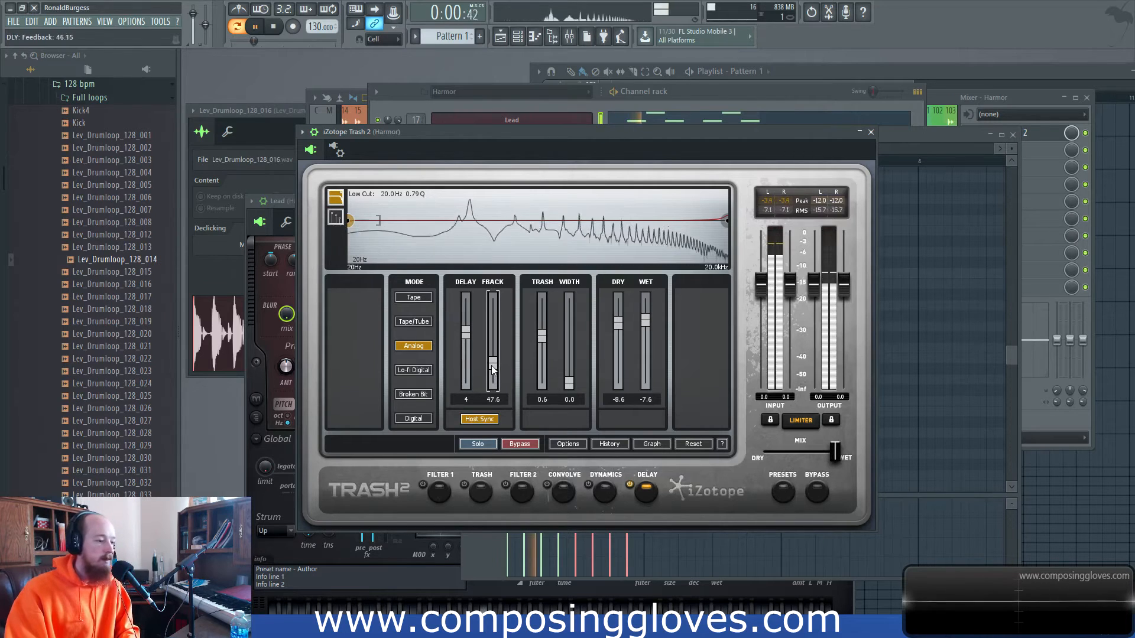
# Step: Audition Broken Bit and Digital delay modes with the feedback at 25.2, and stop playback
pyautogui.click(413, 394)
pyautogui.click(421, 420)
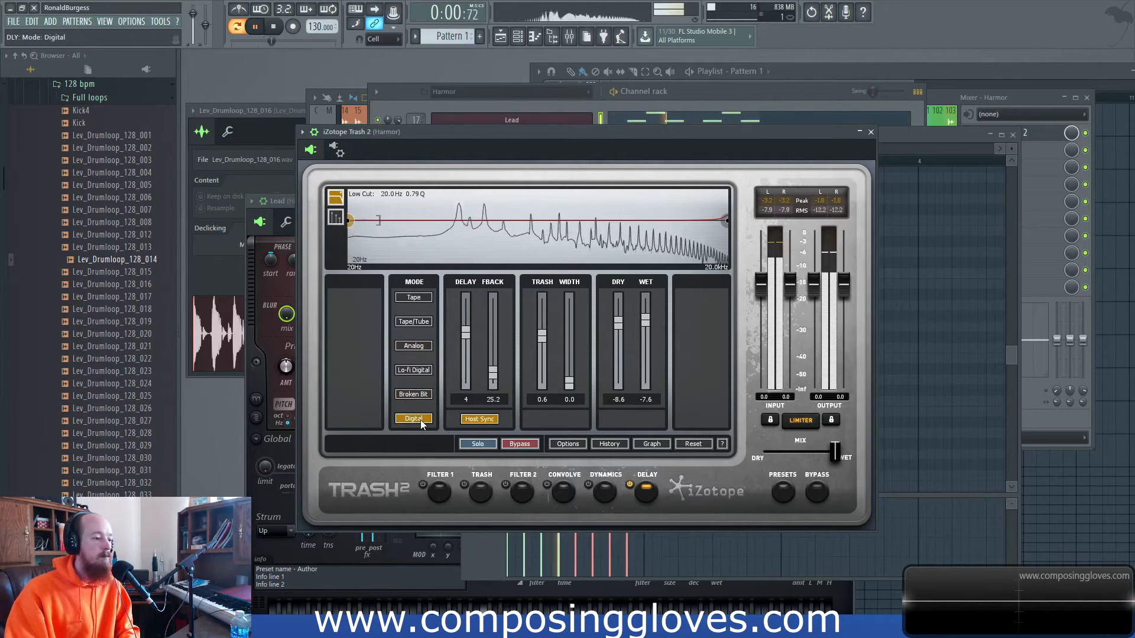
pyautogui.press('space')
# Step: Reopen the Lead channel's piano roll and delete all its notes
pyautogui.moveTo(543, 133); pyautogui.dragTo(536, 120)
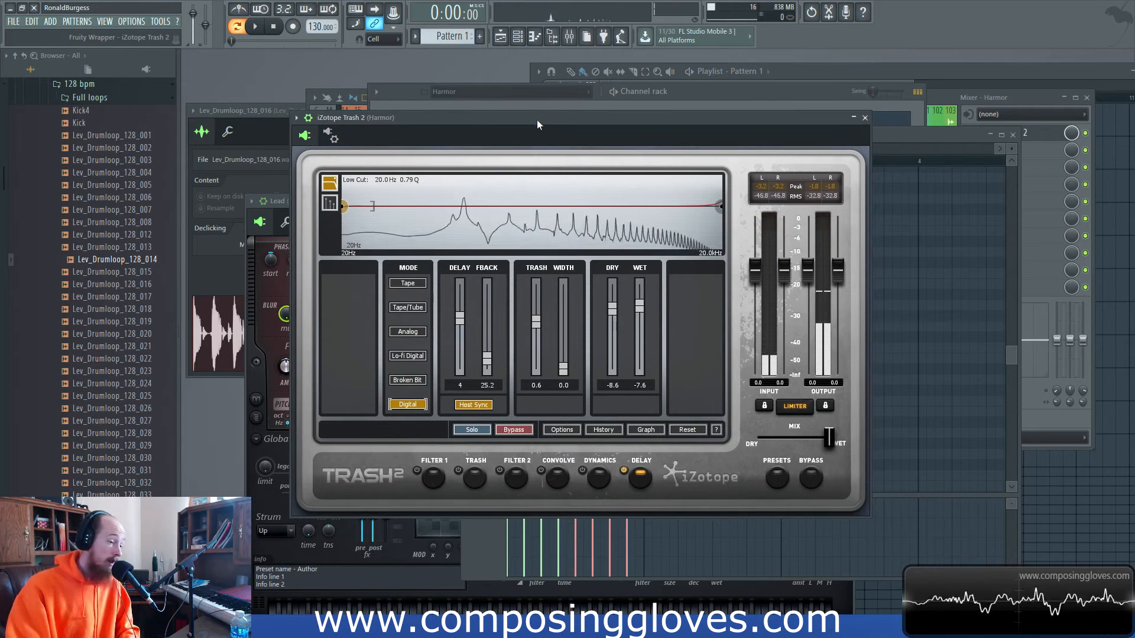
pyautogui.click(537, 95)
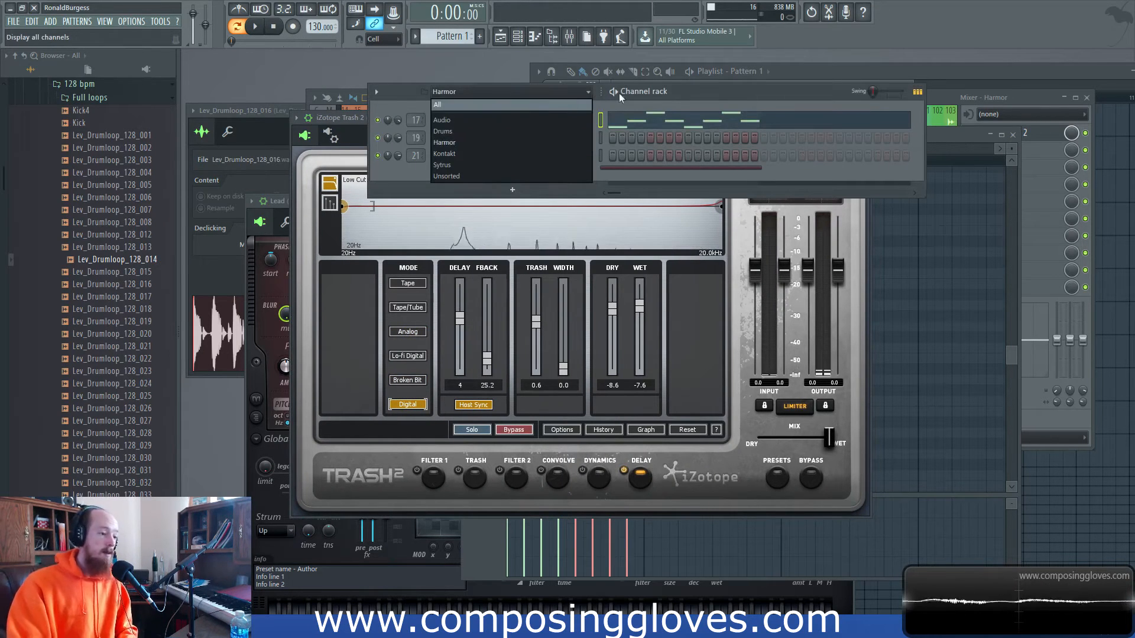
pyautogui.click(665, 94)
pyautogui.click(693, 123)
pyautogui.hotkey('ctrl', 'a')
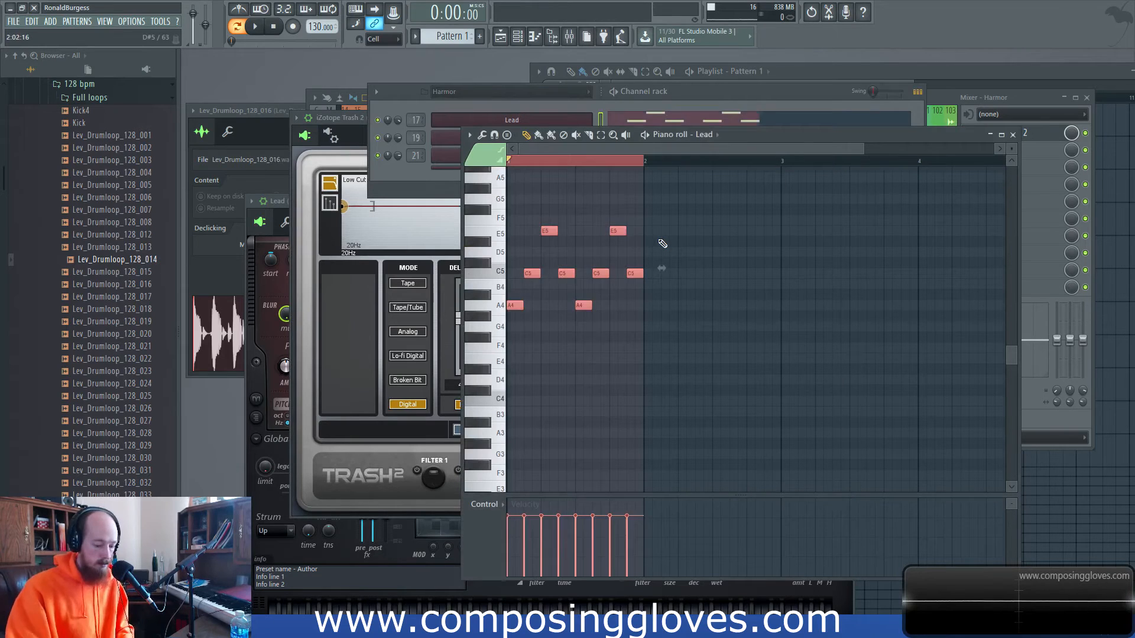
pyautogui.press('Delete')
# Step: Open the Lead's Harmor, reopen Trash 2 from the Harmor mixer track and enable its Trash module
pyautogui.click(470, 123)
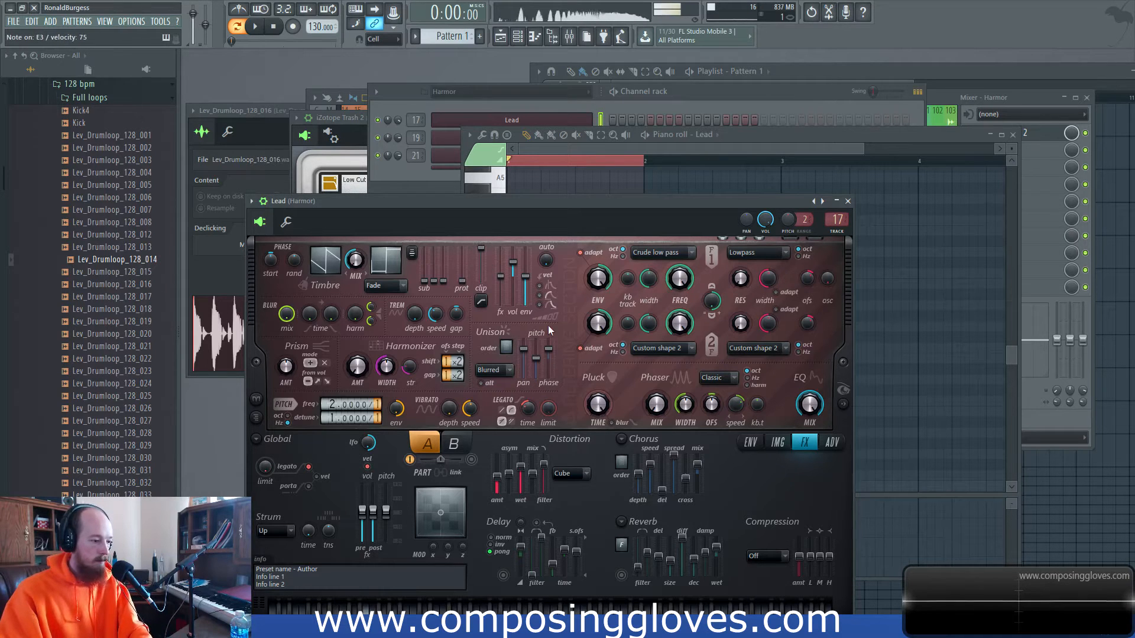
pyautogui.click(674, 104)
pyautogui.click(993, 148)
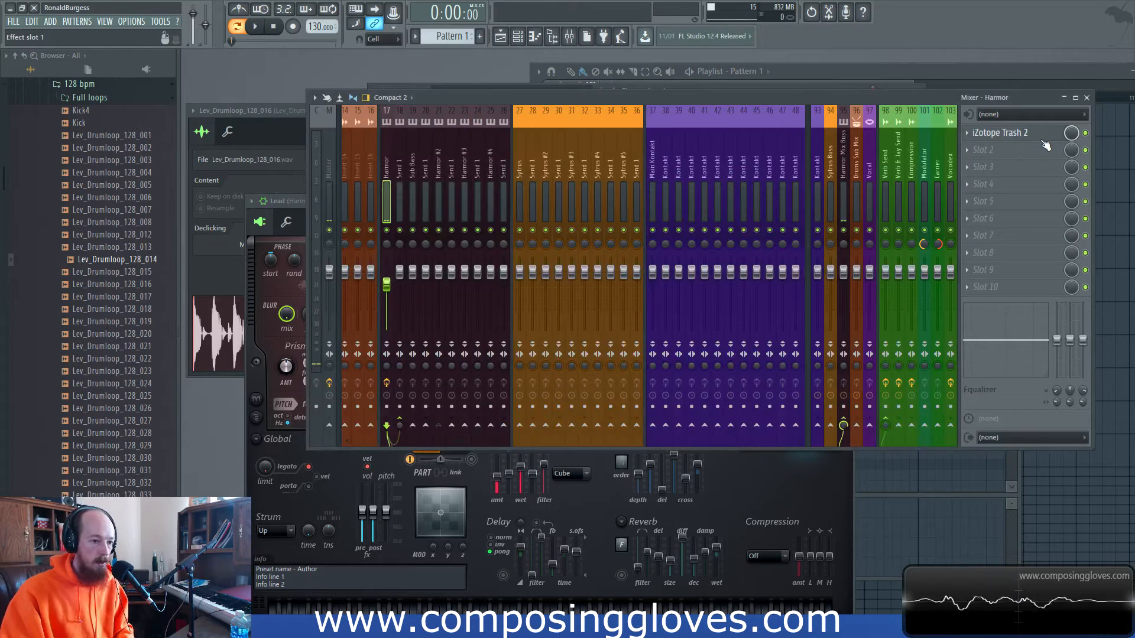
pyautogui.click(1031, 134)
pyautogui.click(458, 471)
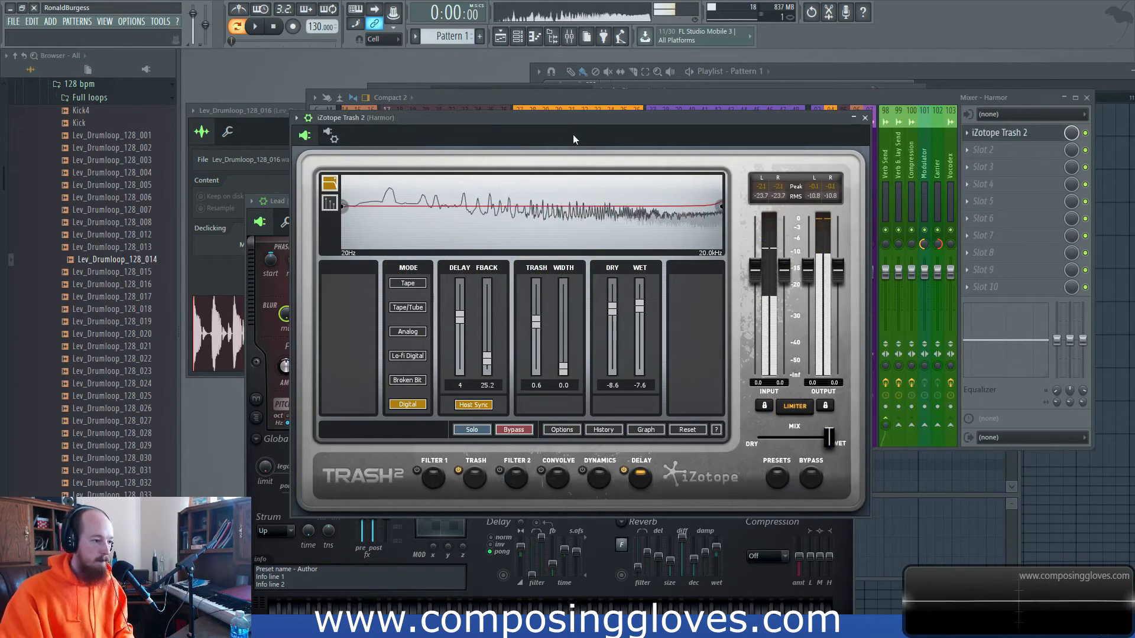
# Step: Cut the delay feedback to 0.0, disable Host Sync and show the delay's echo graph
pyautogui.moveTo(571, 124); pyautogui.dragTo(559, 105)
pyautogui.moveTo(477, 342); pyautogui.dragTo(477, 354)
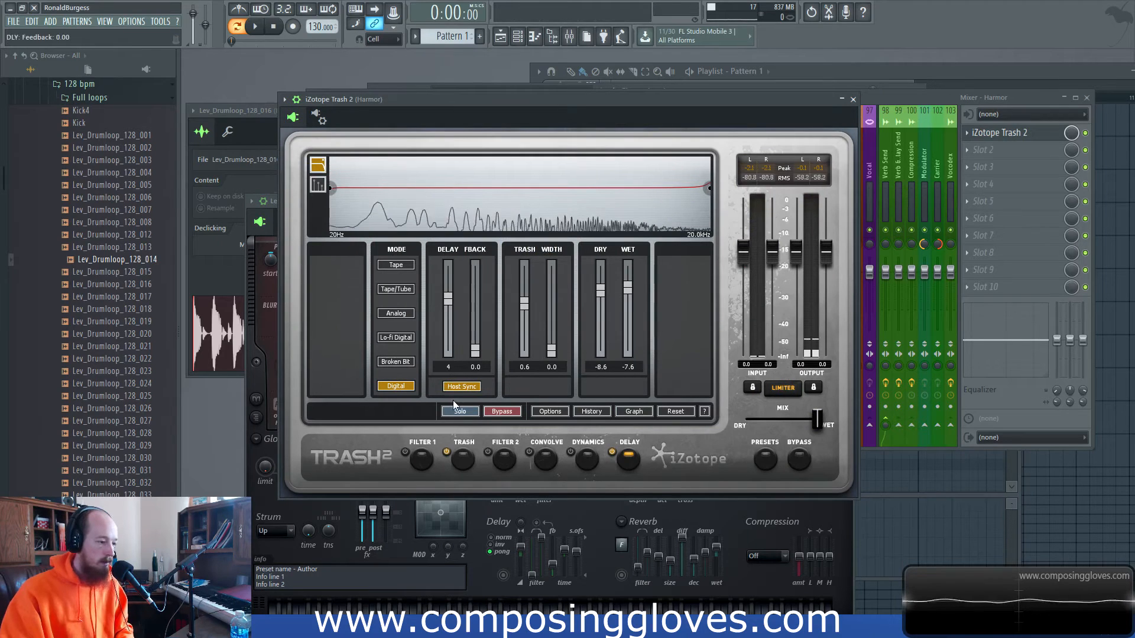
pyautogui.click(460, 386)
pyautogui.click(318, 185)
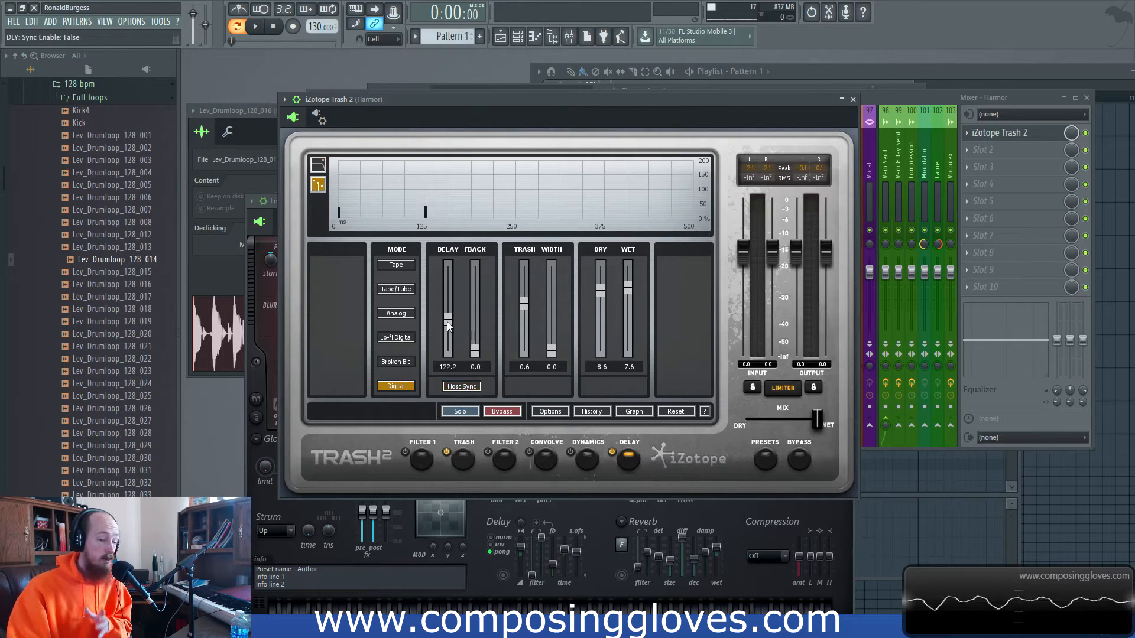
# Step: Set the delay time to 0.9, the feedback to 89.5 and the width to 0.9
pyautogui.moveTo(447, 322); pyautogui.dragTo(448, 353)
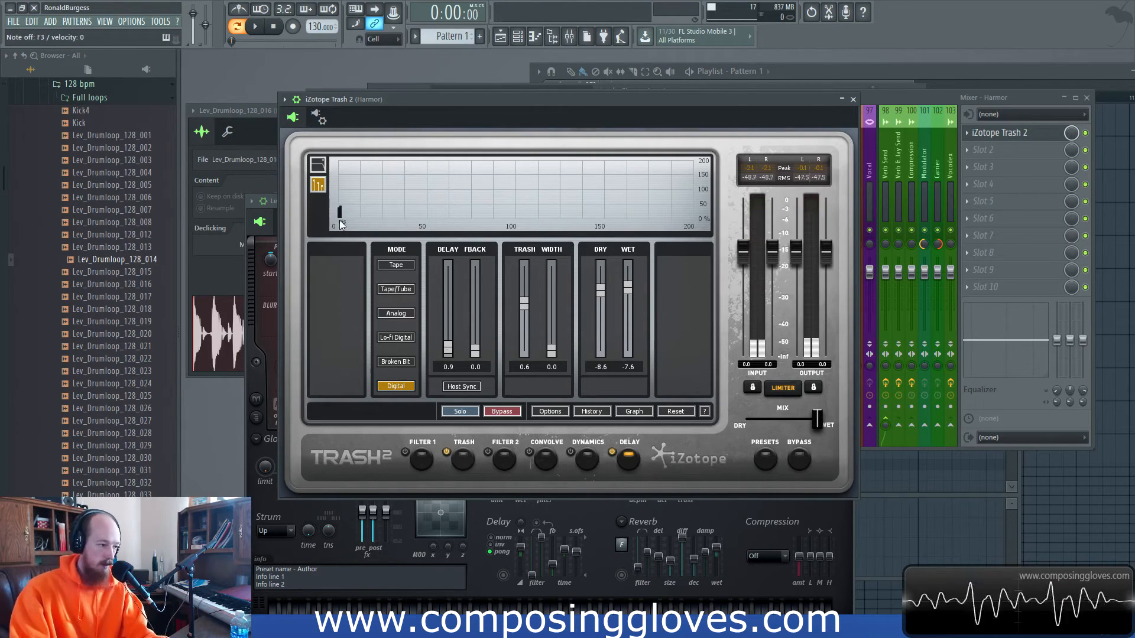
pyautogui.moveTo(479, 355); pyautogui.dragTo(478, 320)
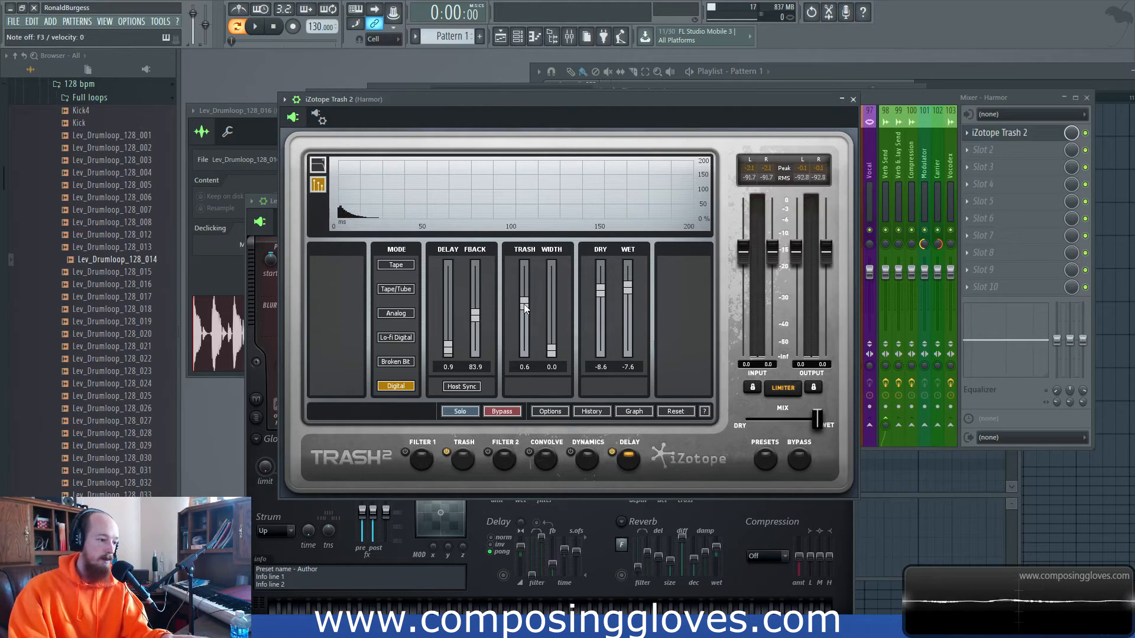
pyautogui.moveTo(523, 334); pyautogui.dragTo(480, 312)
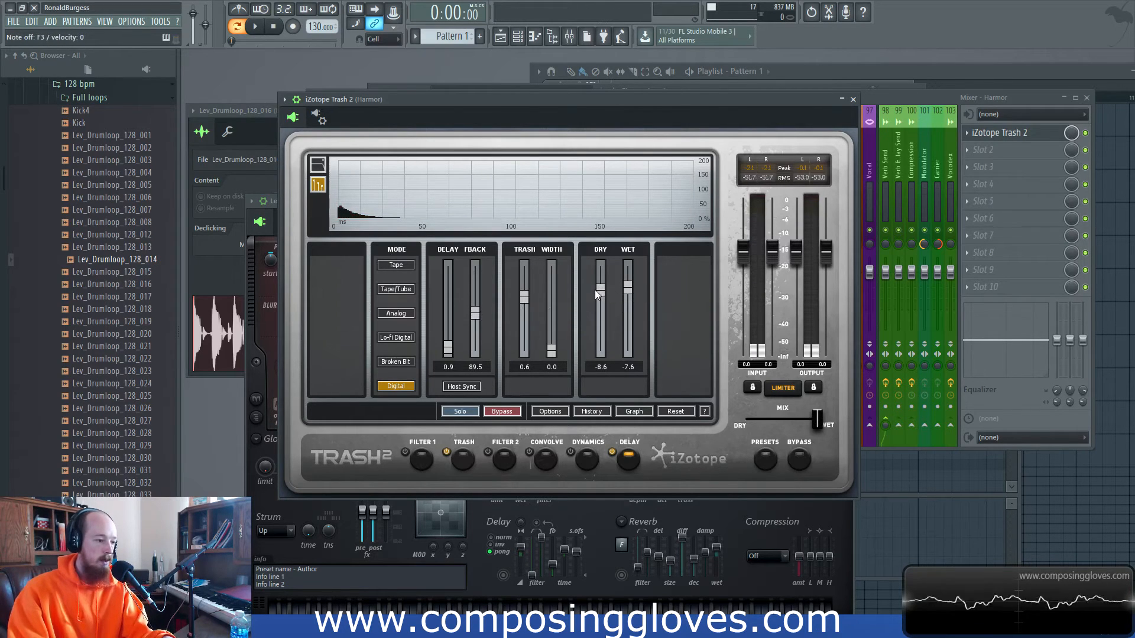
pyautogui.moveTo(552, 350); pyautogui.dragTo(551, 322)
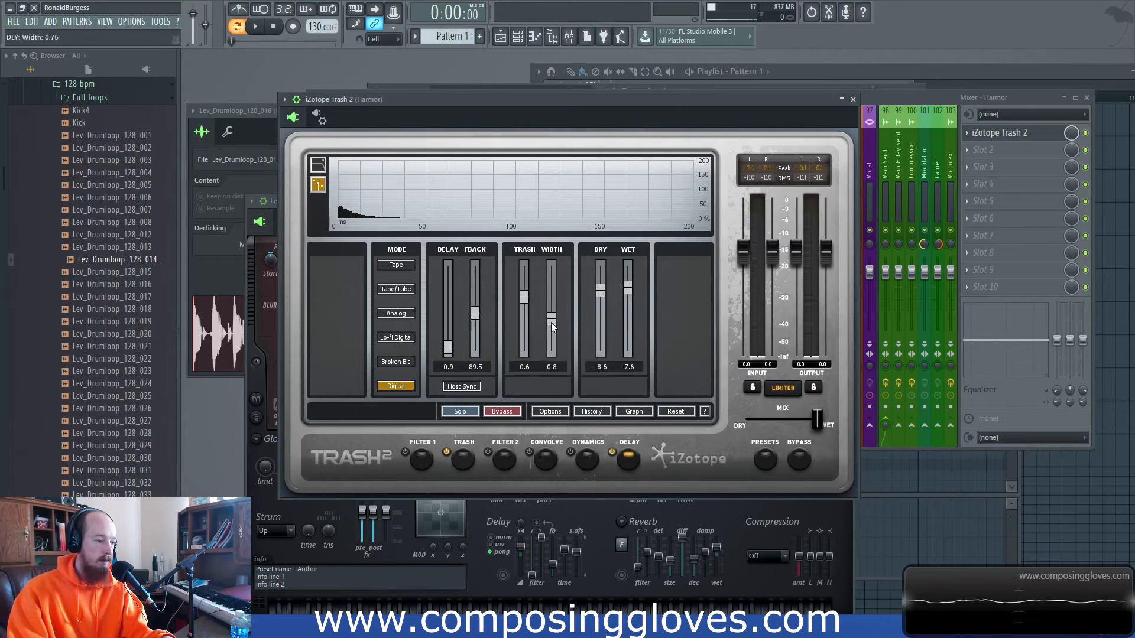
# Step: Audition the Tape, Analog and Lo-Fi Digital delay modes with the feedback raised to 93.7
pyautogui.click(396, 265)
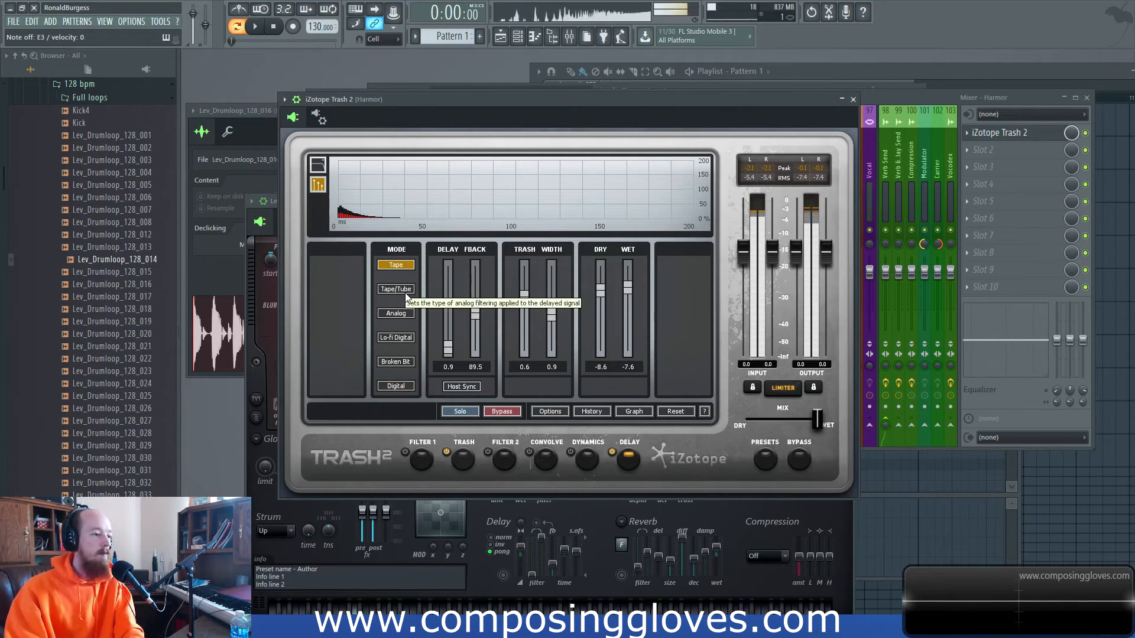
pyautogui.moveTo(476, 313)
pyautogui.mouseDown()
pyautogui.moveTo(477, 302)
pyautogui.moveTo(477, 312)
pyautogui.mouseUp()
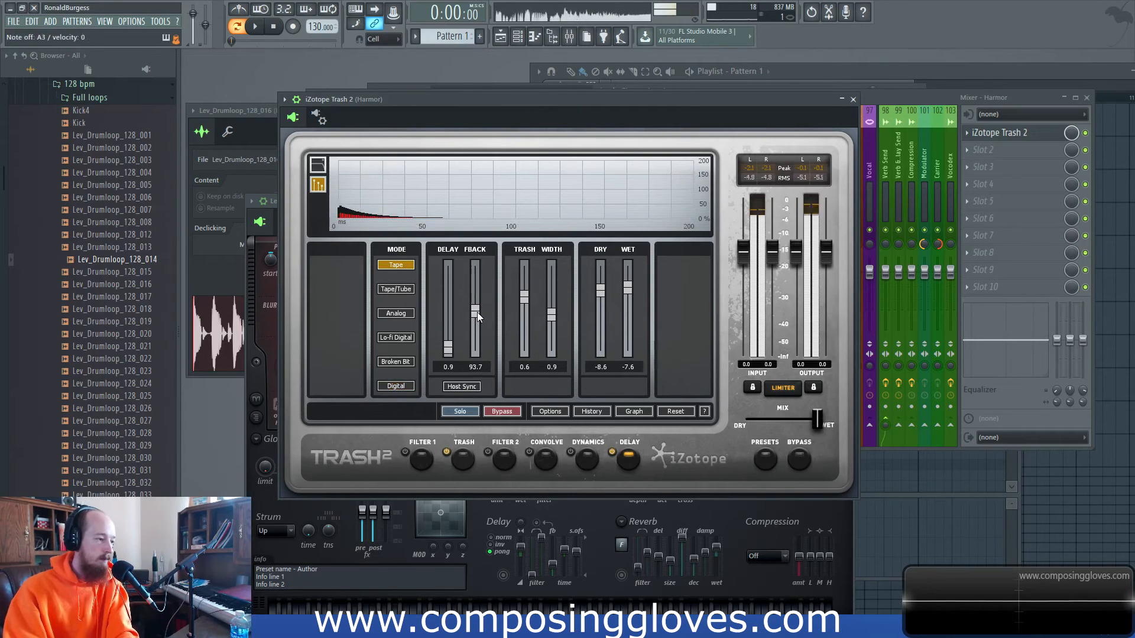
pyautogui.click(399, 313)
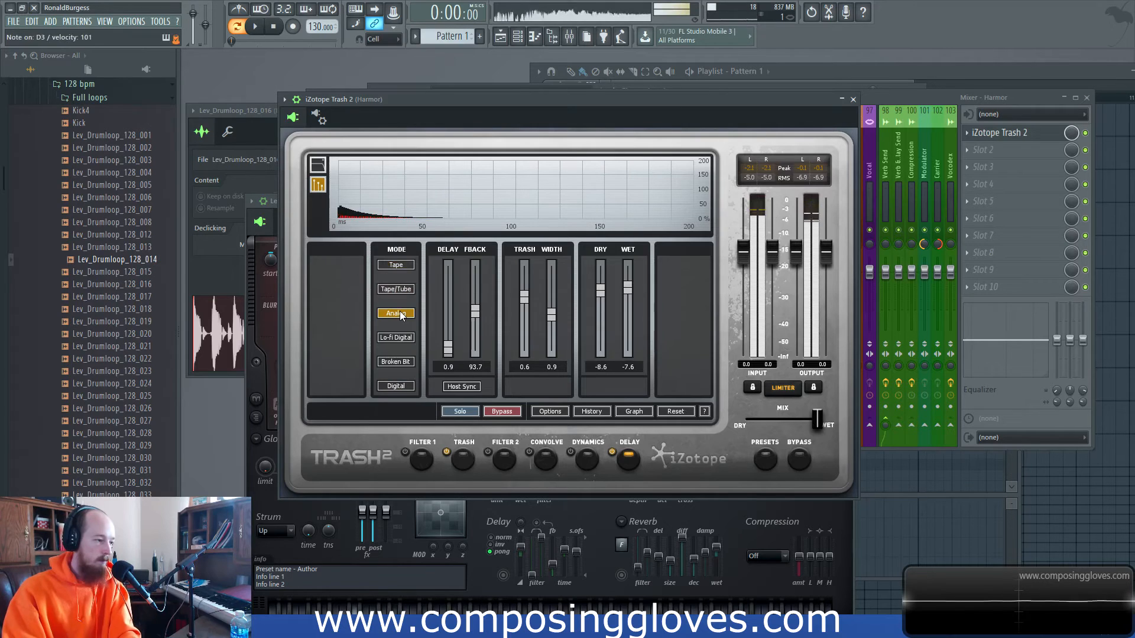
pyautogui.click(401, 339)
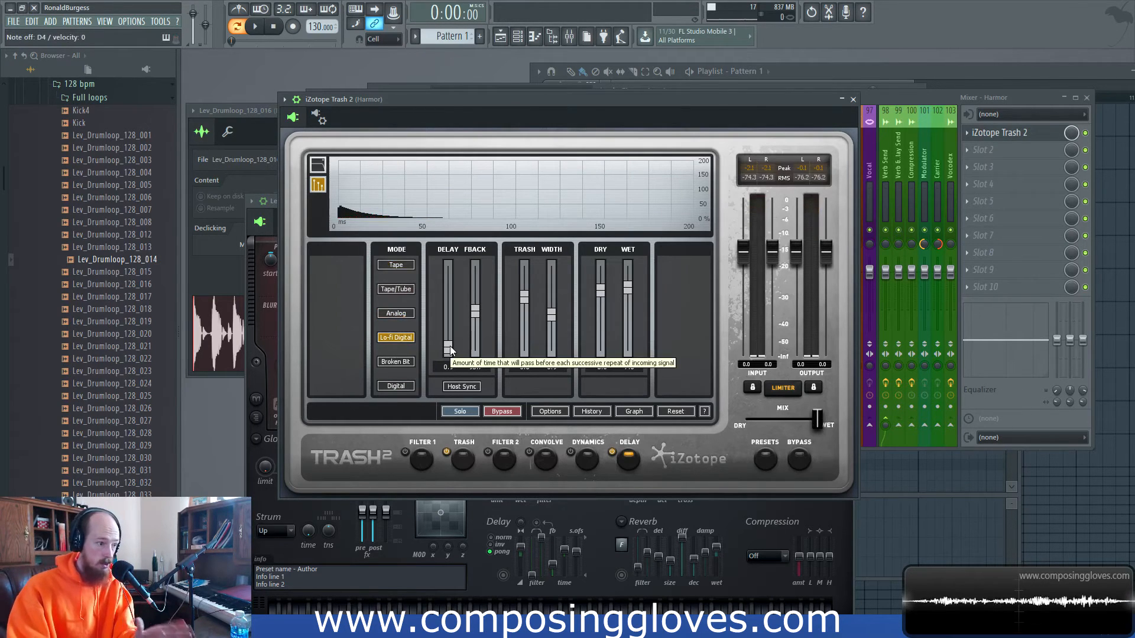
# Step: Compare Analog and Tape modes at longer delay times, ending on Tape with a delay of 3.9 and feedback of 33.6
pyautogui.moveTo(450, 349); pyautogui.dragTo(478, 325)
pyautogui.click(395, 313)
pyautogui.click(401, 265)
pyautogui.click(474, 329)
pyautogui.moveTo(447, 342); pyautogui.dragTo(447, 345)
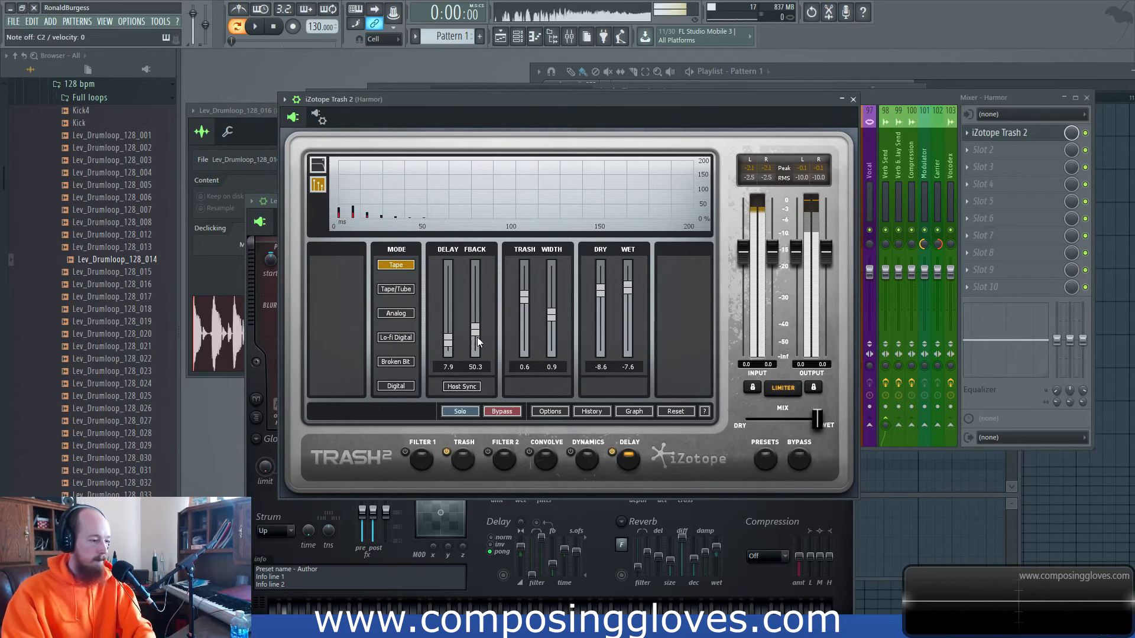
pyautogui.moveTo(447, 343)
pyautogui.mouseDown()
pyautogui.moveTo(474, 338)
pyautogui.moveTo(448, 350)
pyautogui.mouseUp()
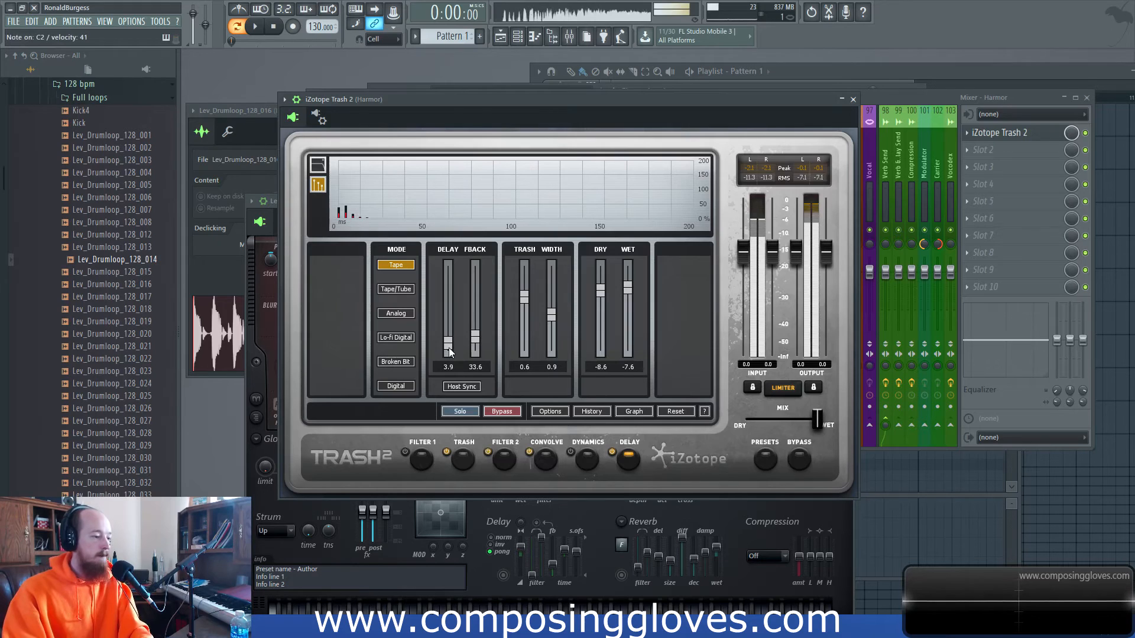
# Step: Look through the Filter 2 and Convolve modules, return to the Delay module and try a delay time of 0.5
pyautogui.click(505, 460)
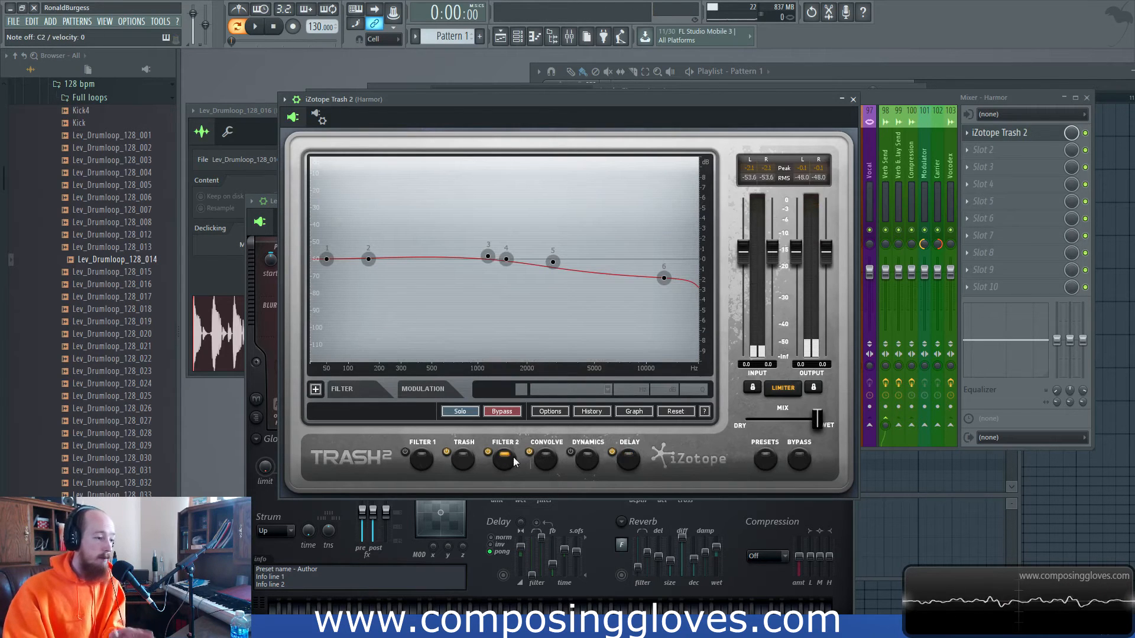
pyautogui.click(539, 467)
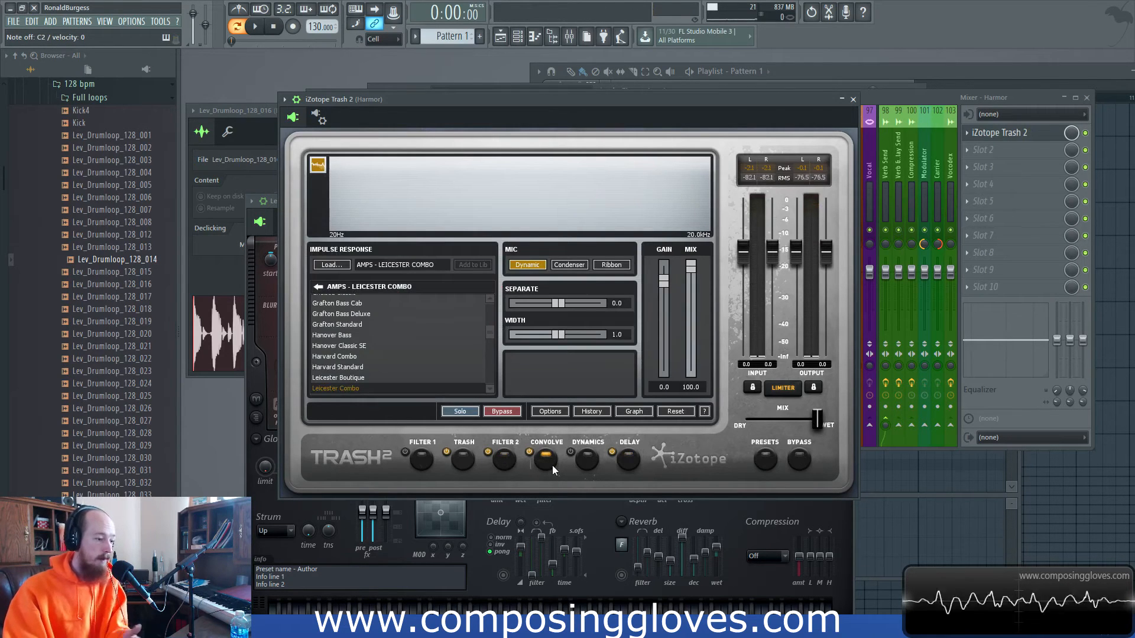
pyautogui.click(601, 464)
pyautogui.moveTo(447, 344); pyautogui.dragTo(448, 352)
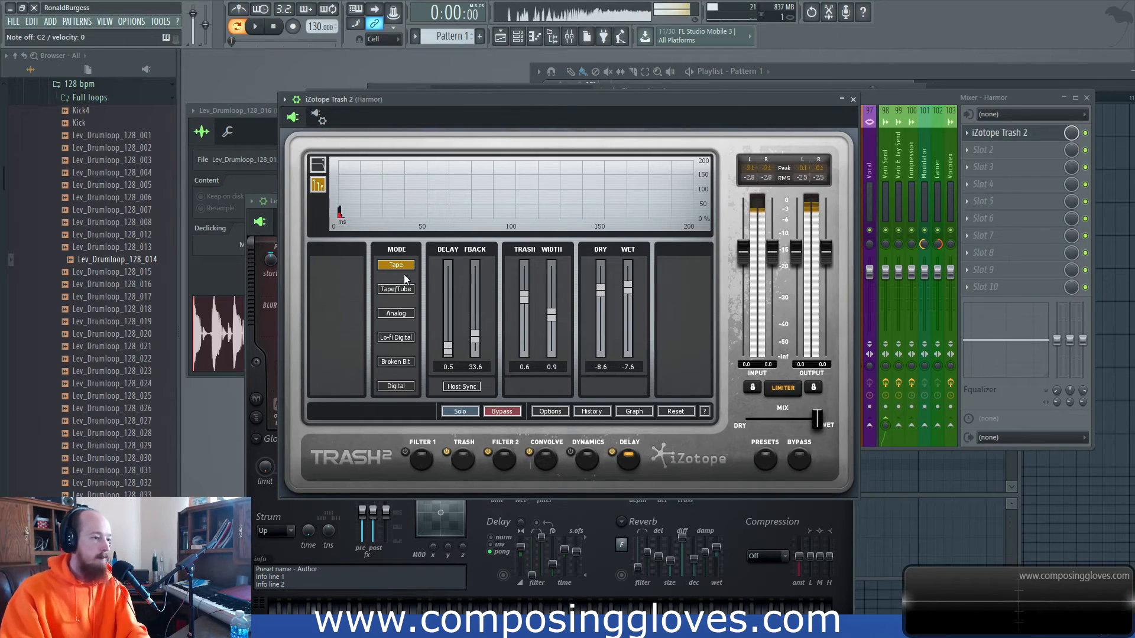
# Step: Audition Tape/Tube, Analog and Broken Bit modes, raising the delay time to 22.9 and the feedback to 102.1
pyautogui.moveTo(448, 349); pyautogui.dragTo(476, 349)
pyautogui.click(408, 290)
pyautogui.click(396, 313)
pyautogui.moveTo(476, 346); pyautogui.dragTo(473, 313)
pyautogui.click(408, 365)
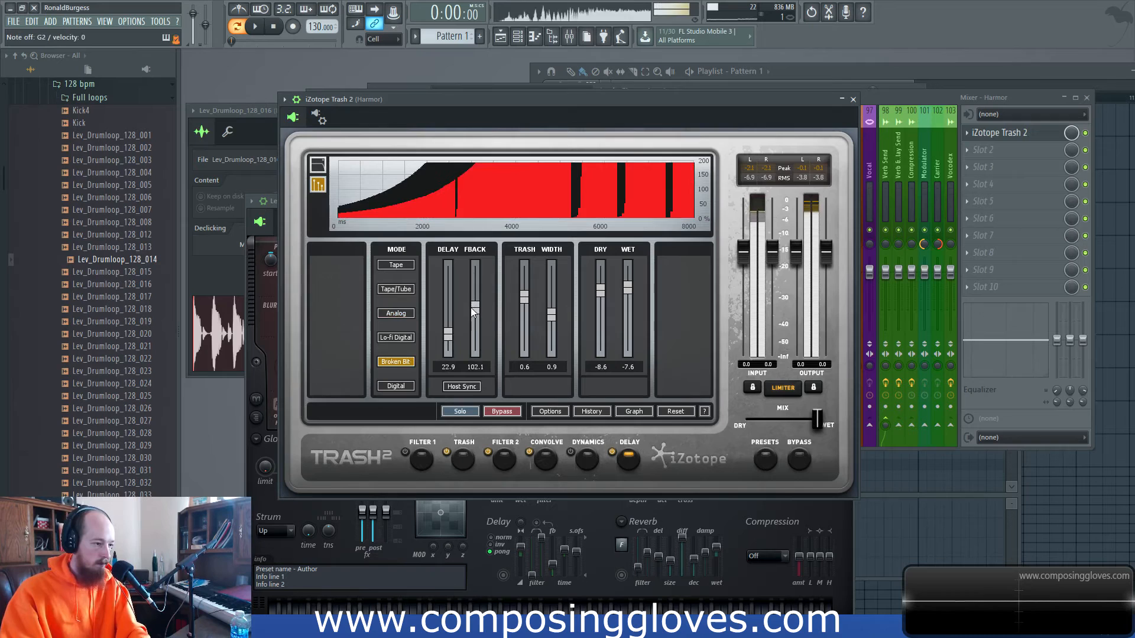
# Step: Try Broken Bit mode with feedback at 9.8, glance at the Lead's Harmor, and retry with delay 5.2 and feedback 107.7
pyautogui.moveTo(473, 313); pyautogui.dragTo(479, 347)
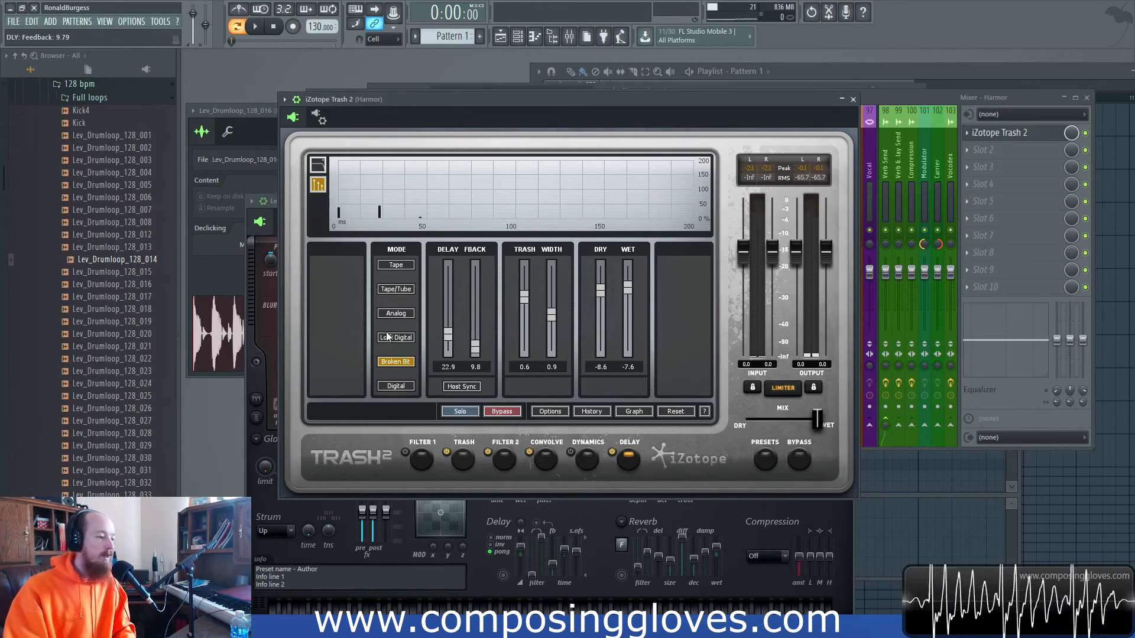
pyautogui.click(584, 516)
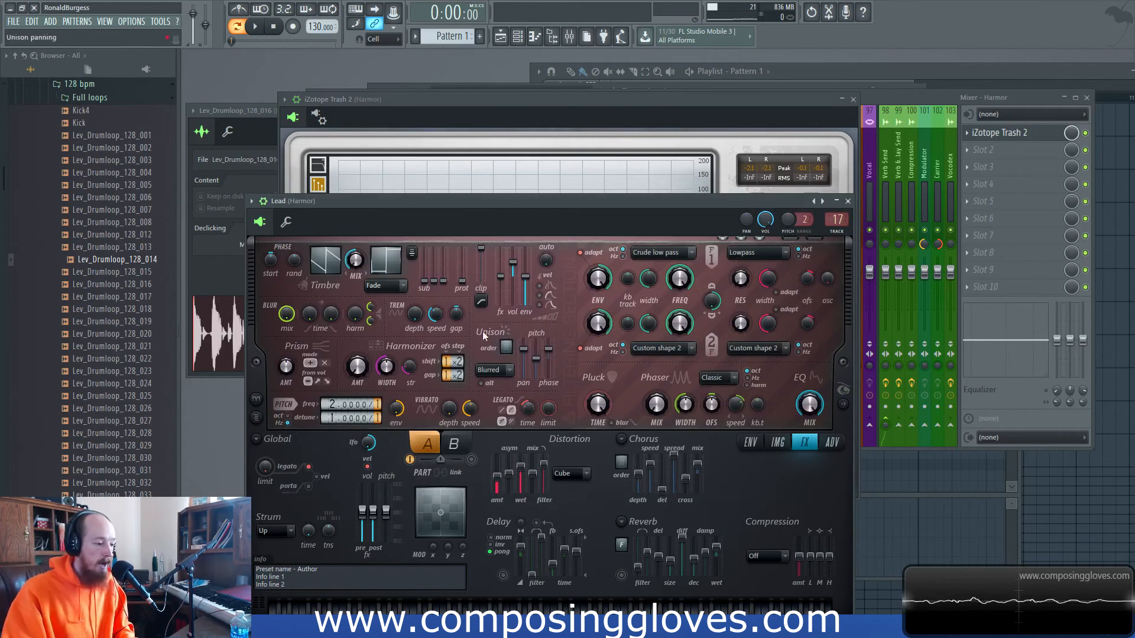
pyautogui.click(495, 111)
pyautogui.moveTo(449, 336)
pyautogui.mouseDown()
pyautogui.moveTo(451, 350)
pyautogui.moveTo(475, 334)
pyautogui.moveTo(468, 305)
pyautogui.mouseUp()
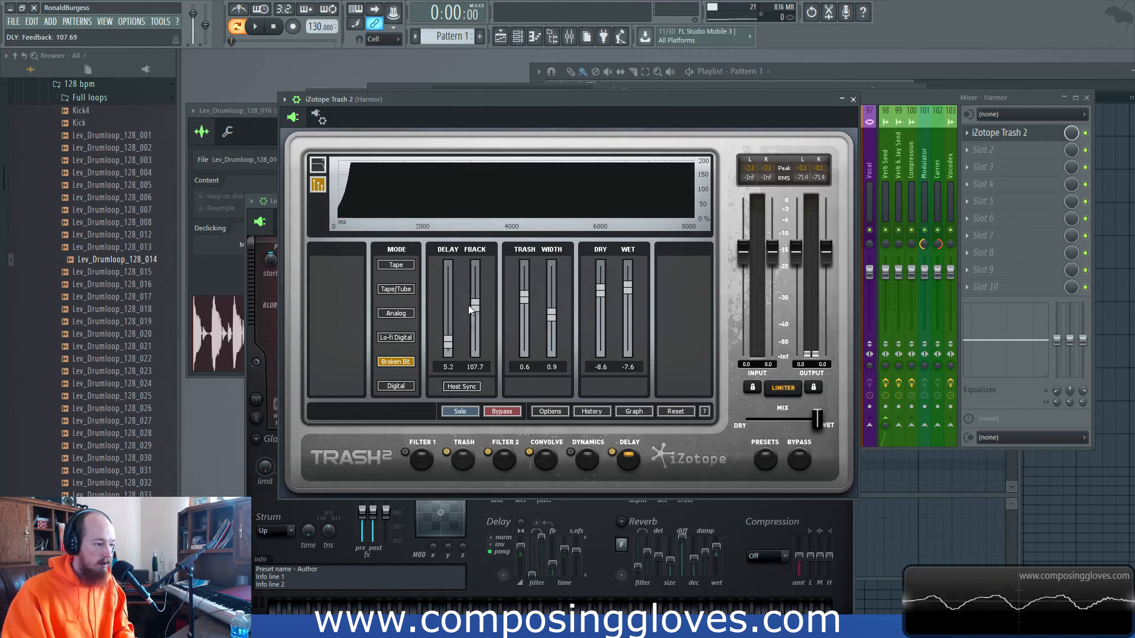
# Step: Switch the delay to Digital mode with trash at 0.0, delay time at 204.9 and feedback at 39.2
pyautogui.click(404, 387)
pyautogui.moveTo(519, 292); pyautogui.dragTo(527, 346)
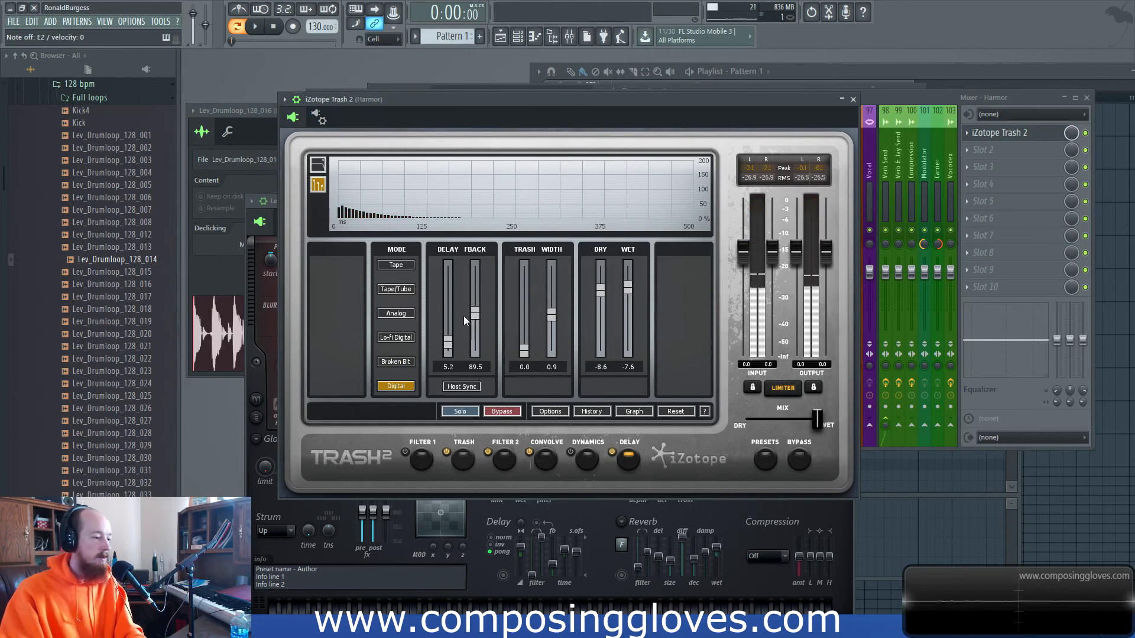
pyautogui.moveTo(448, 344); pyautogui.dragTo(448, 314)
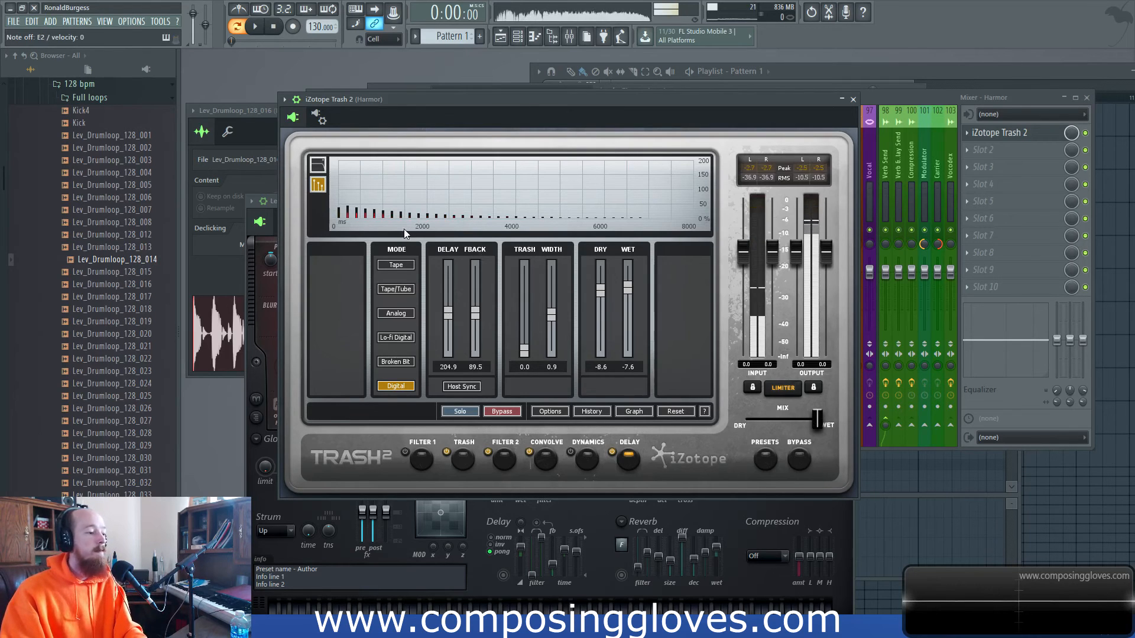
pyautogui.moveTo(476, 318); pyautogui.dragTo(475, 338)
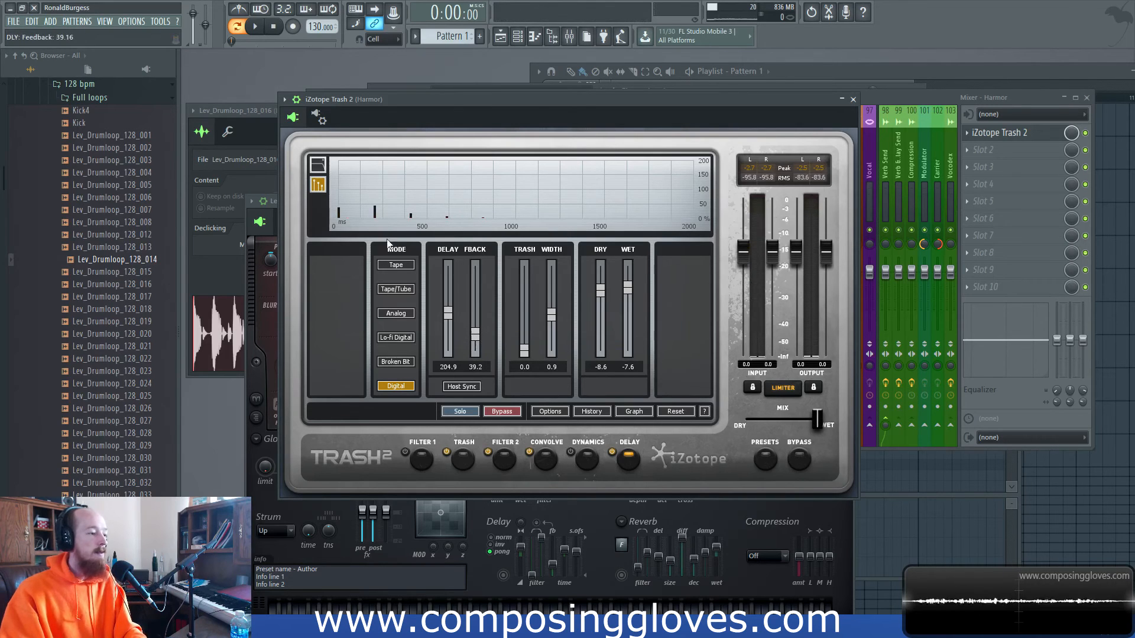
# Step: Turn the distortion off in the Lead's Harmor and return to Trash 2
pyautogui.click(590, 523)
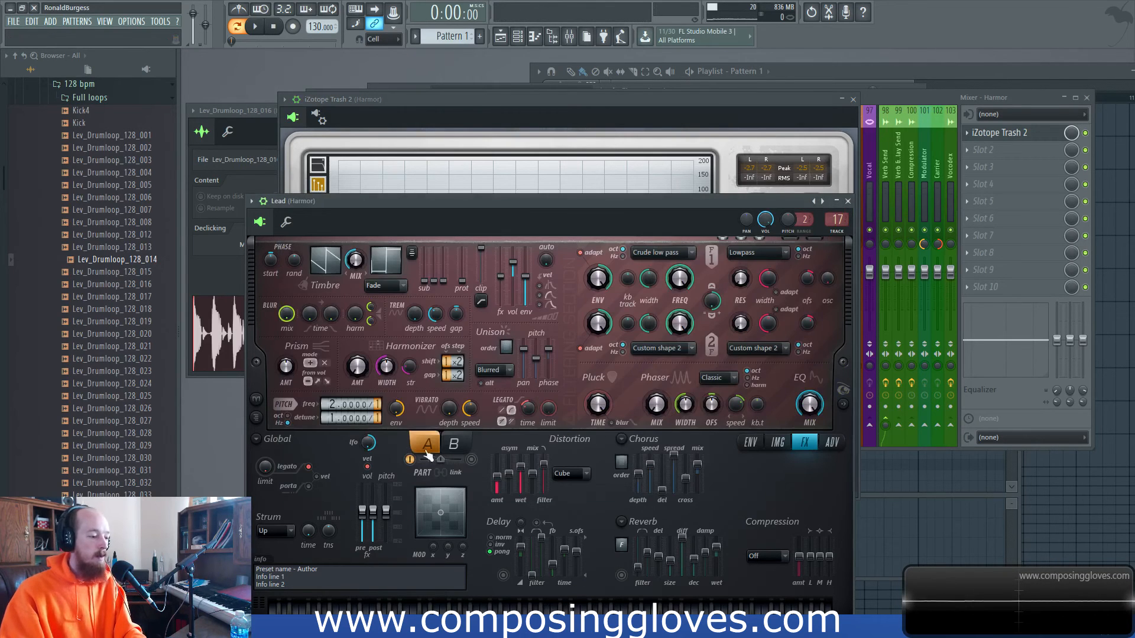
pyautogui.click(565, 474)
pyautogui.click(565, 476)
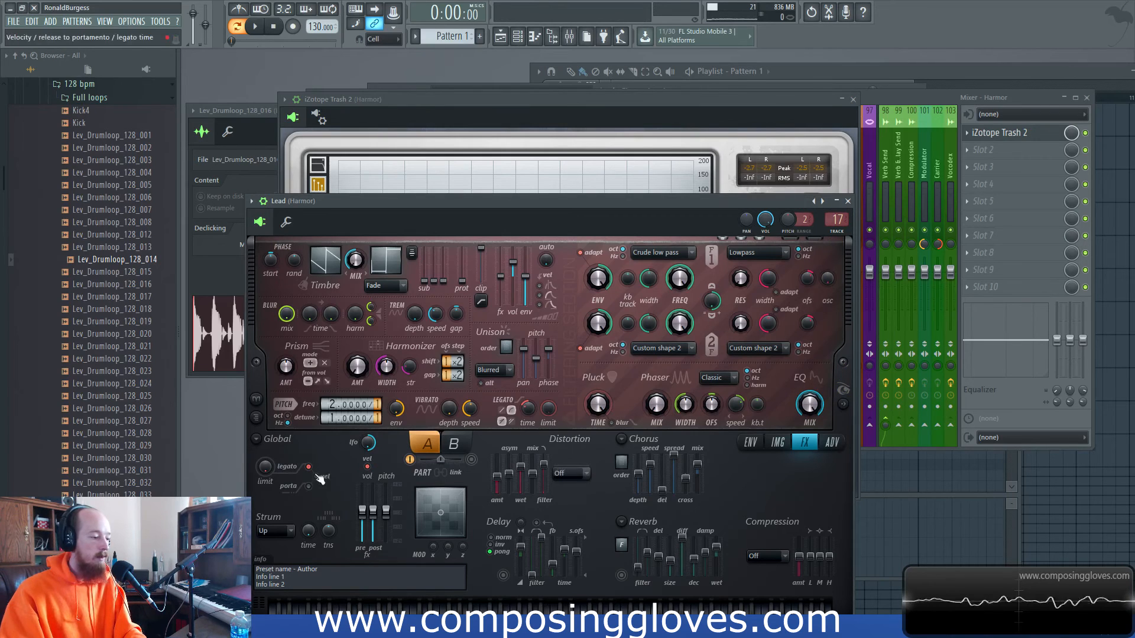
pyautogui.click(308, 467)
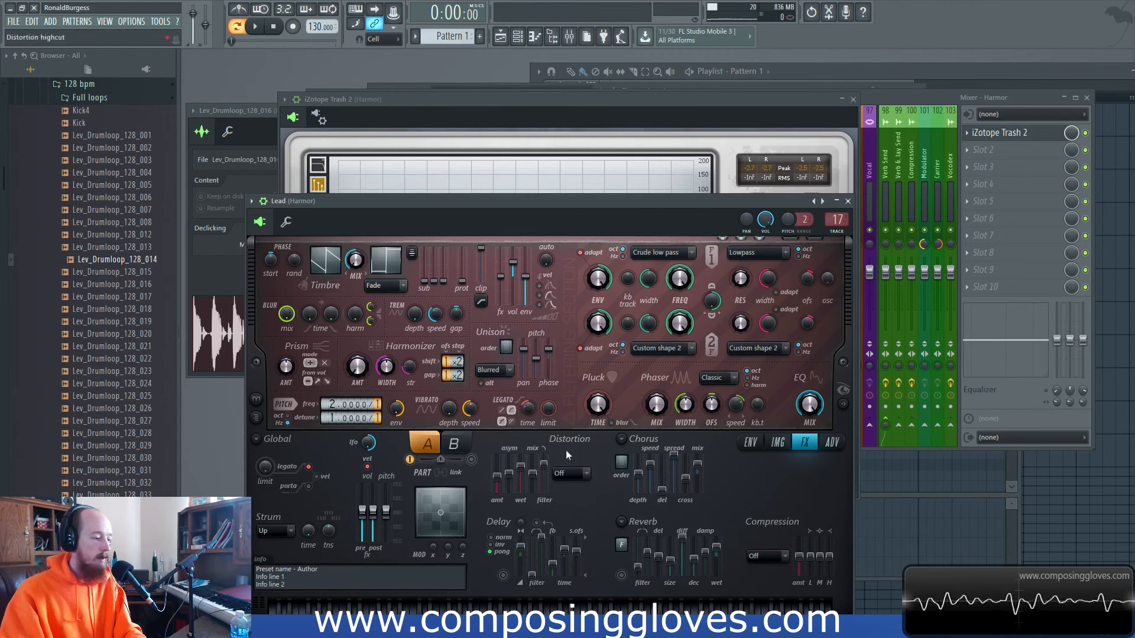
pyautogui.click(746, 104)
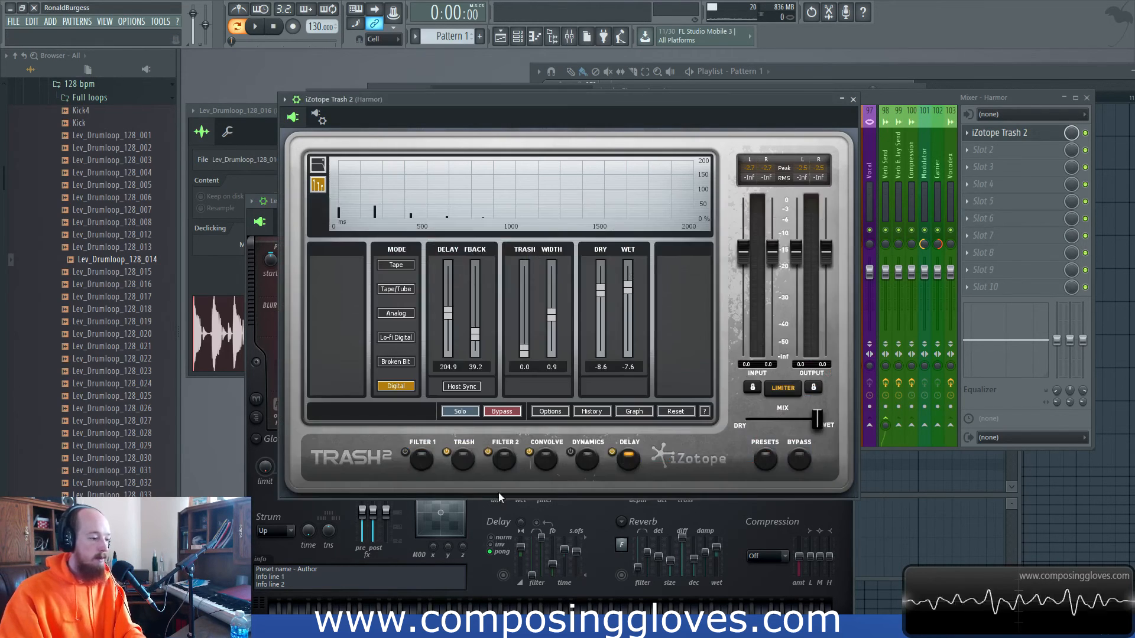
# Step: Bypass the Filter 2, Trash and Convolve modules and reopen the Delay module
pyautogui.click(488, 452)
pyautogui.click(456, 451)
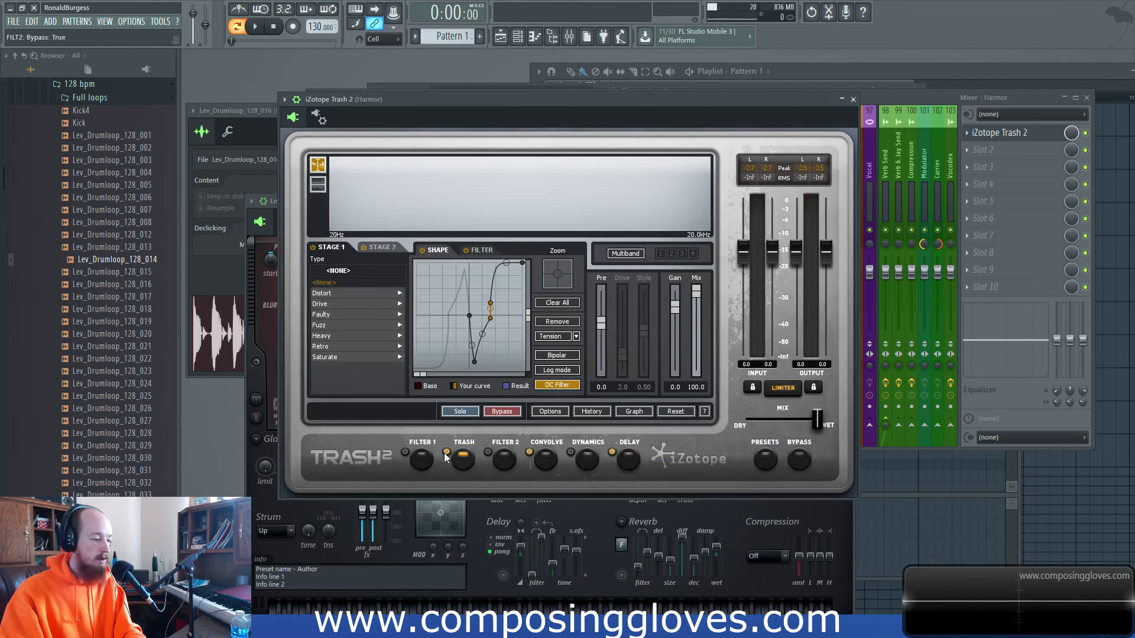
pyautogui.click(447, 453)
pyautogui.click(527, 451)
pyautogui.click(578, 459)
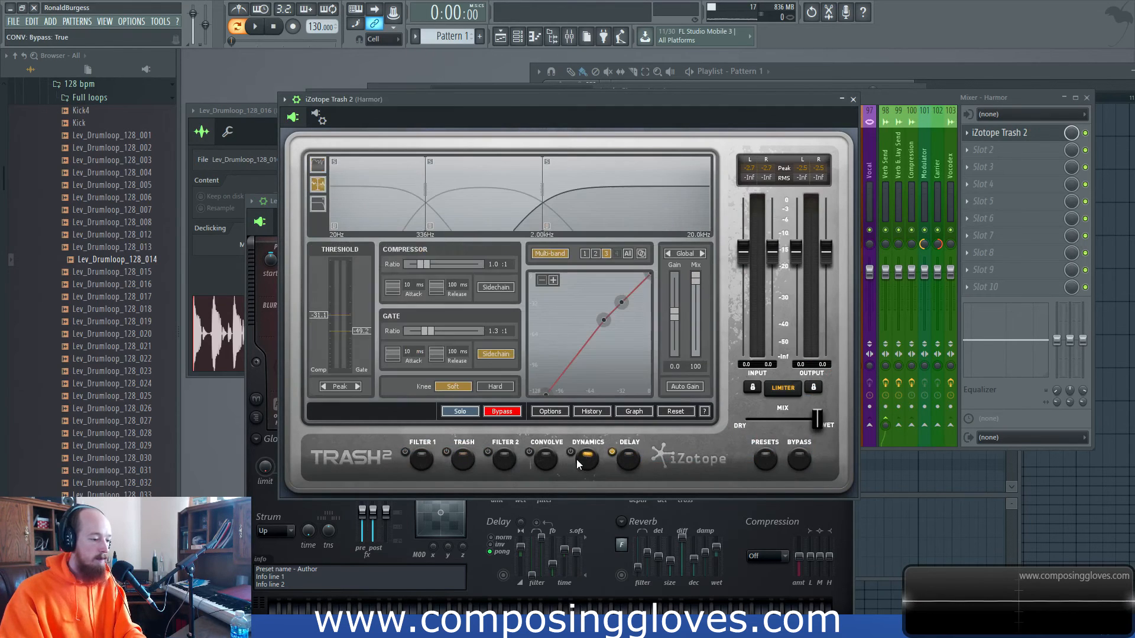
pyautogui.click(636, 460)
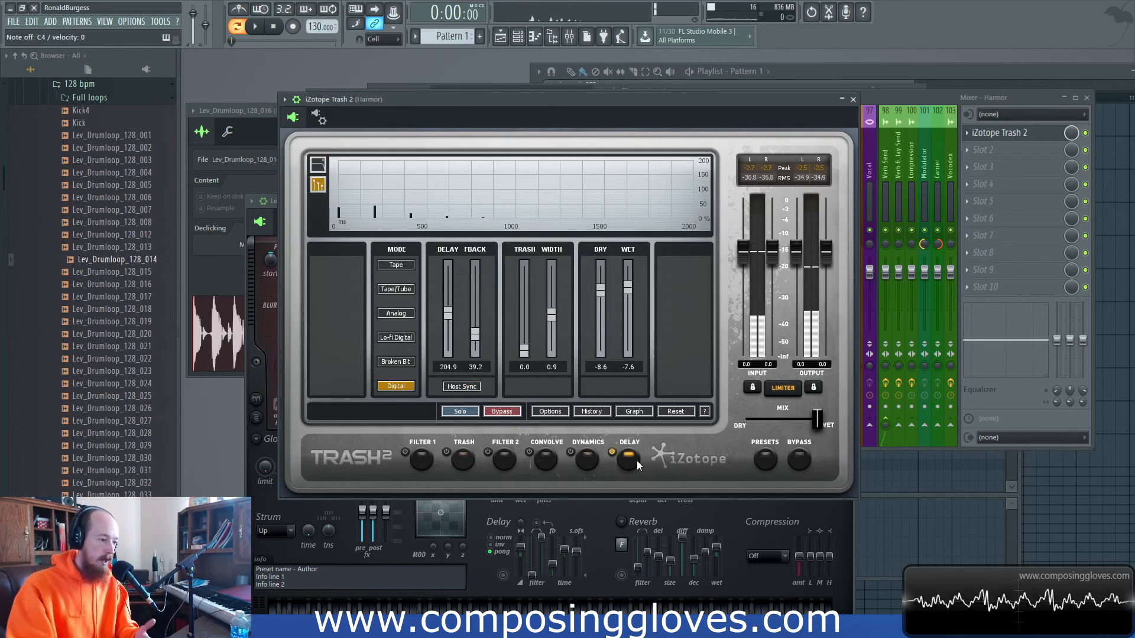
# Step: Enable Host Sync for the delay, lower the feedback to 8.4 and set the delay time to 4(T)
pyautogui.moveTo(644, 100); pyautogui.dragTo(651, 89)
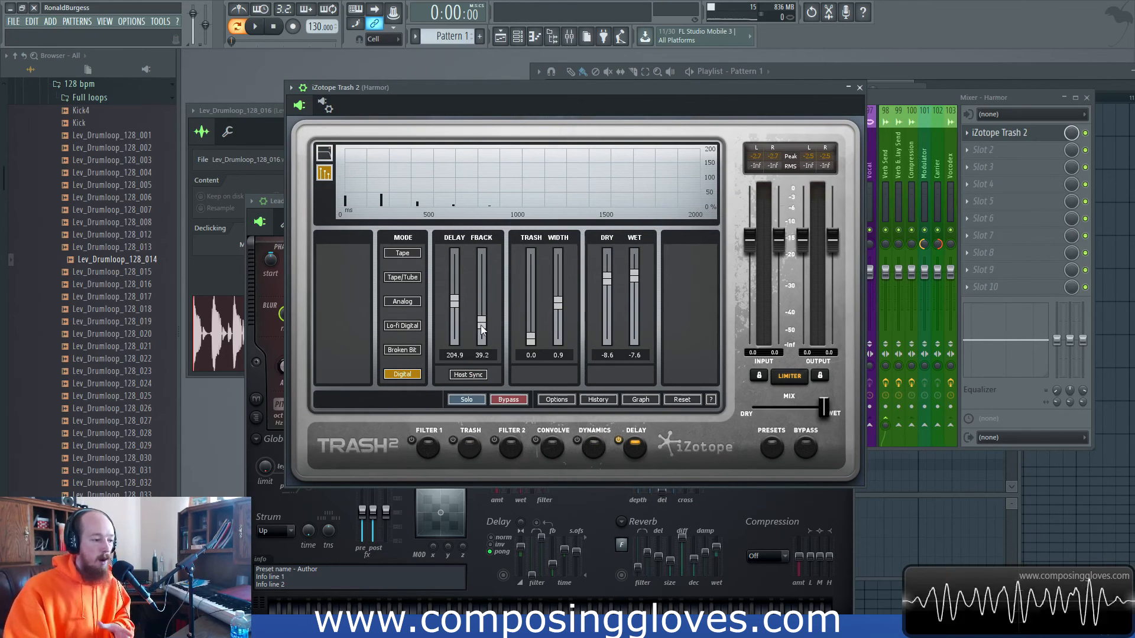
pyautogui.click(468, 375)
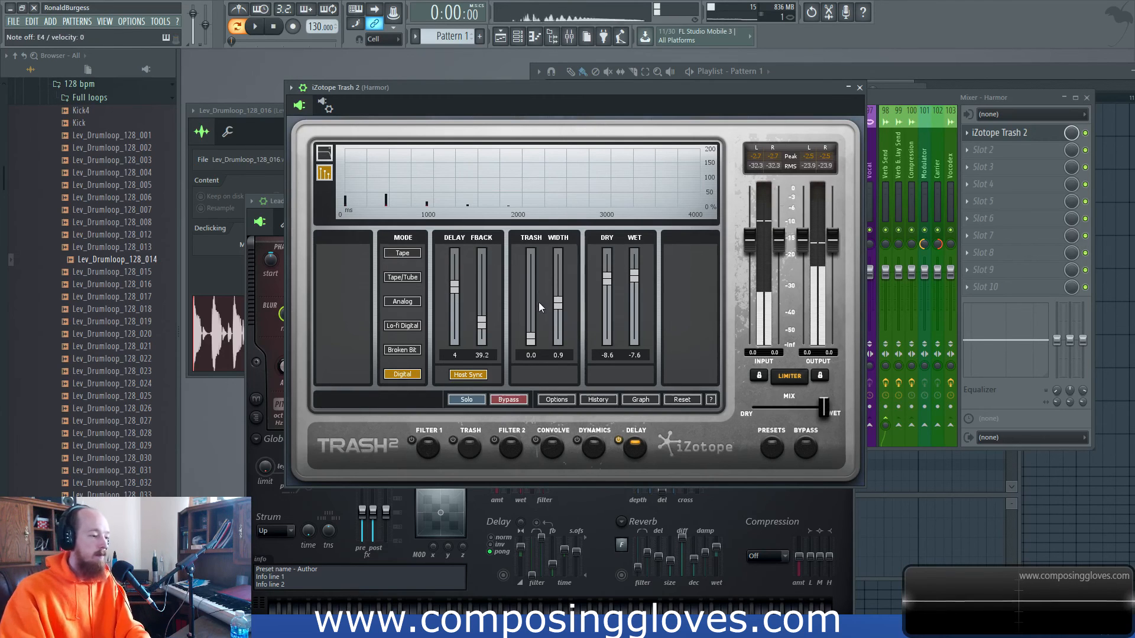
pyautogui.moveTo(482, 323); pyautogui.dragTo(483, 338)
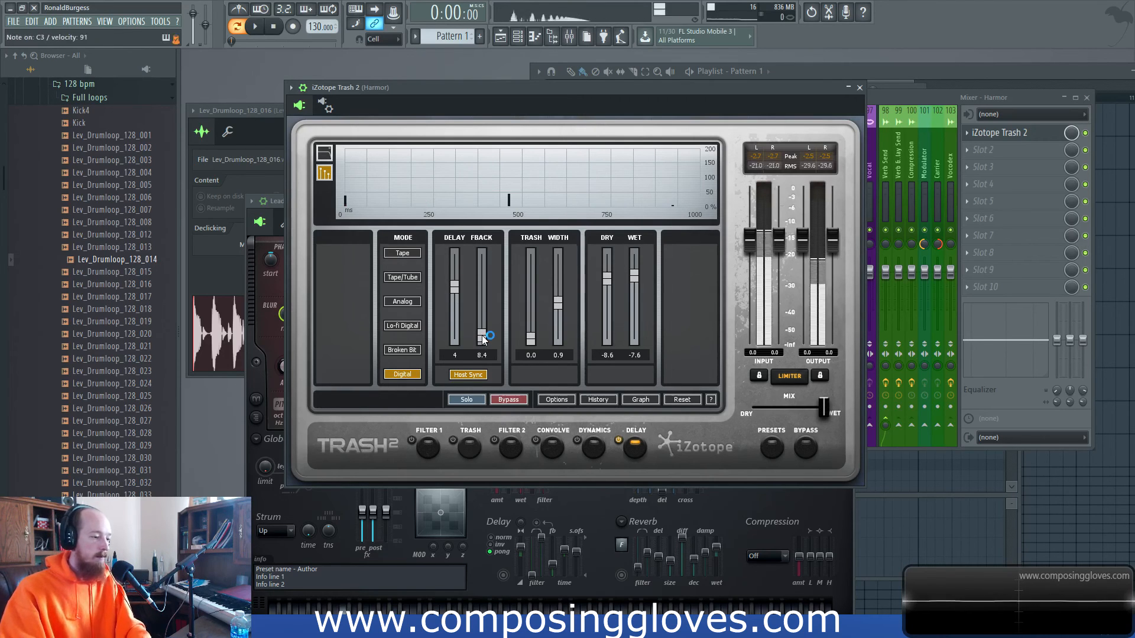
pyautogui.moveTo(458, 290)
pyautogui.mouseDown()
pyautogui.moveTo(457, 301)
pyautogui.moveTo(459, 270)
pyautogui.moveTo(456, 282)
pyautogui.mouseUp()
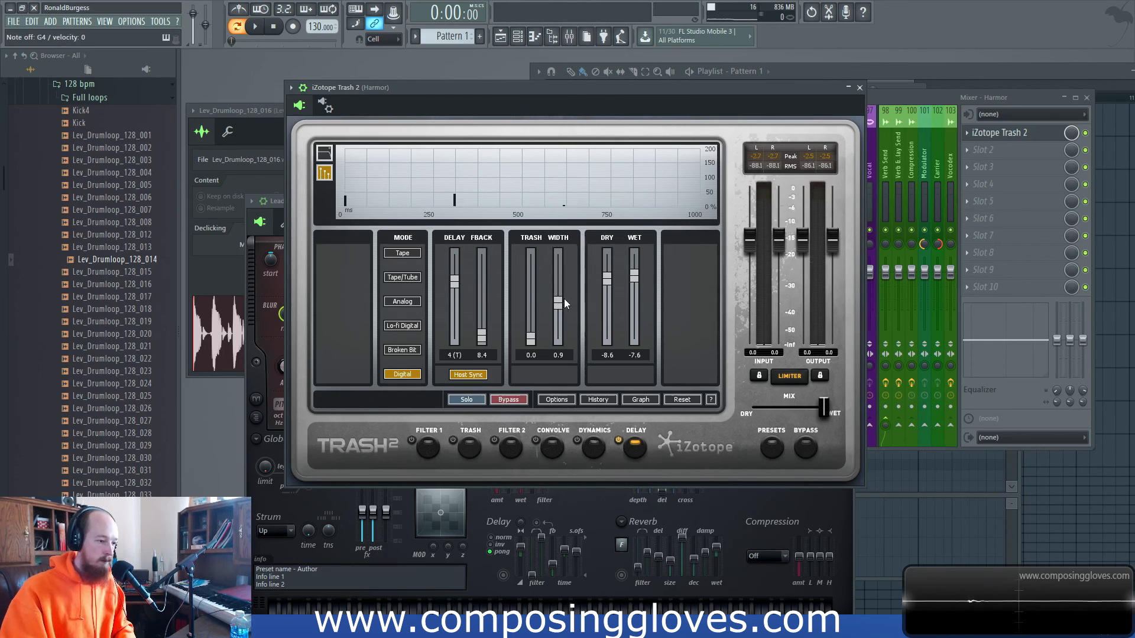
pyautogui.moveTo(653, 86); pyautogui.dragTo(656, 75)
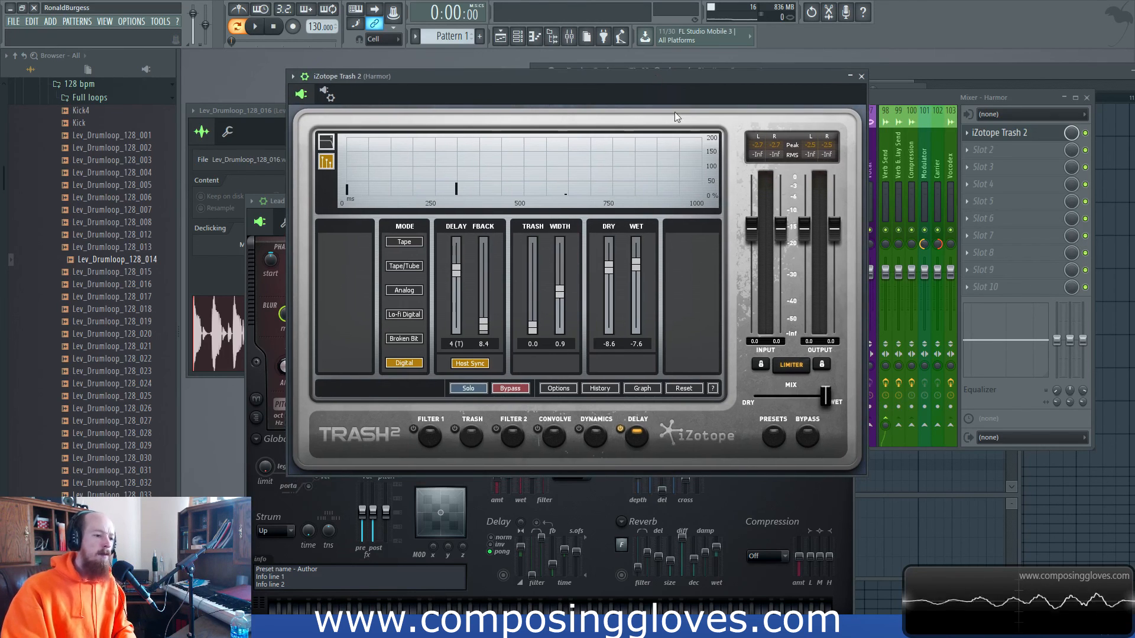